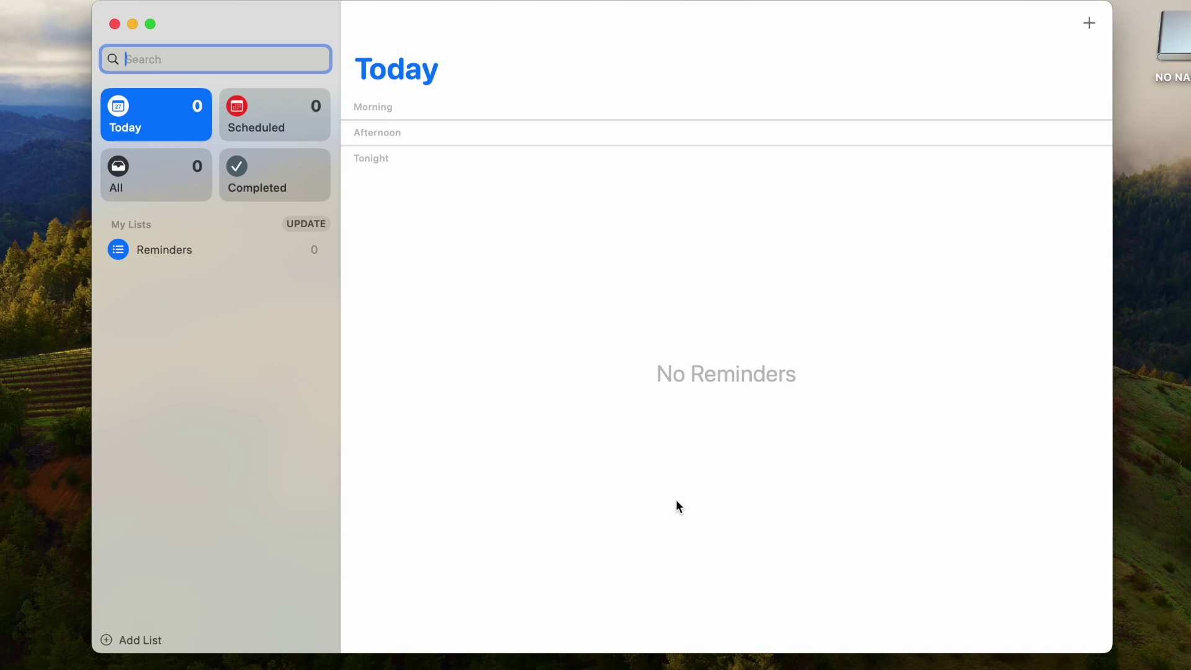
Rename the default Reminders list to Inbox and change its colour to green.
right_click(206, 250)
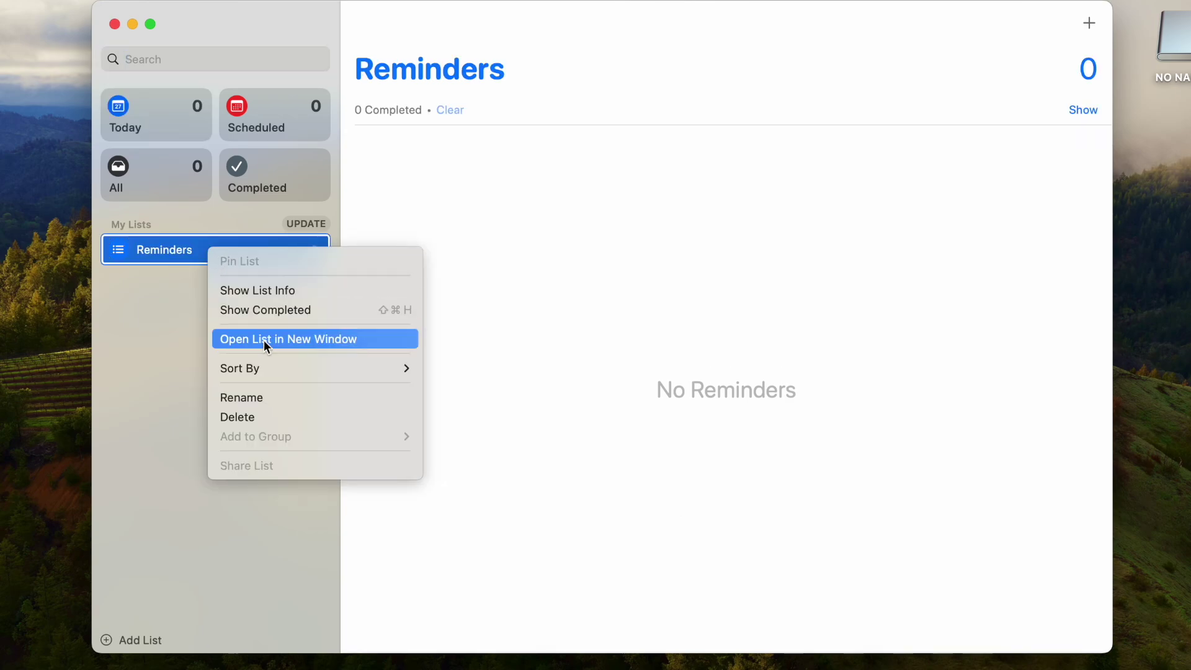
left_click(274, 394)
type("Inbox")
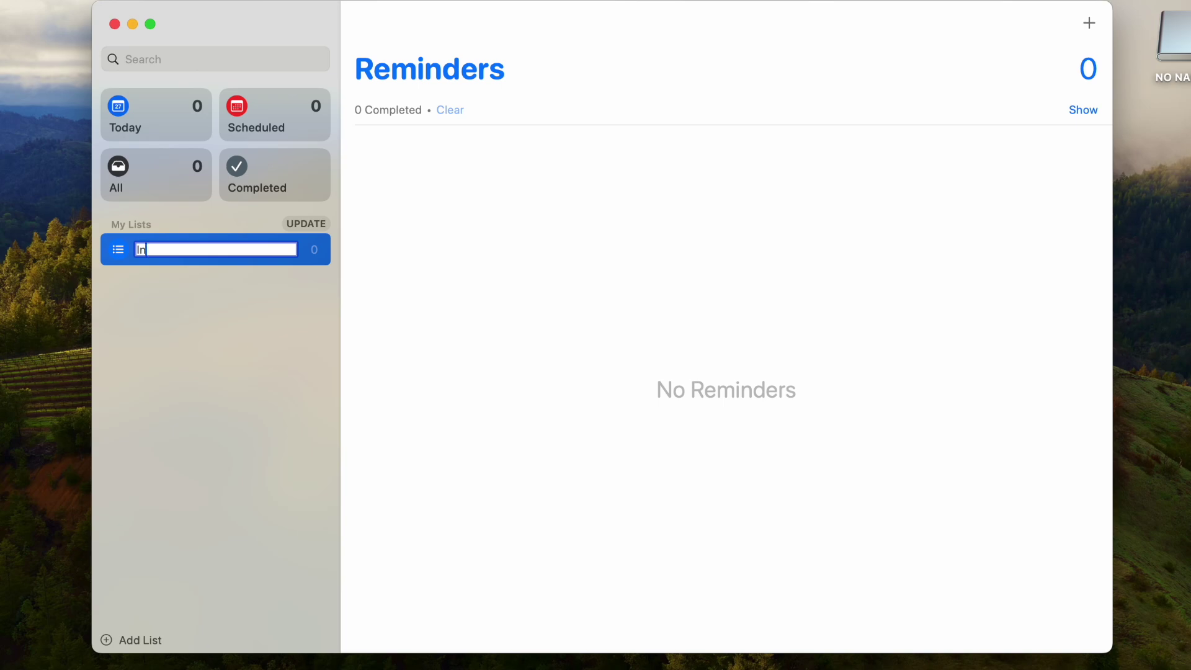
key("Return")
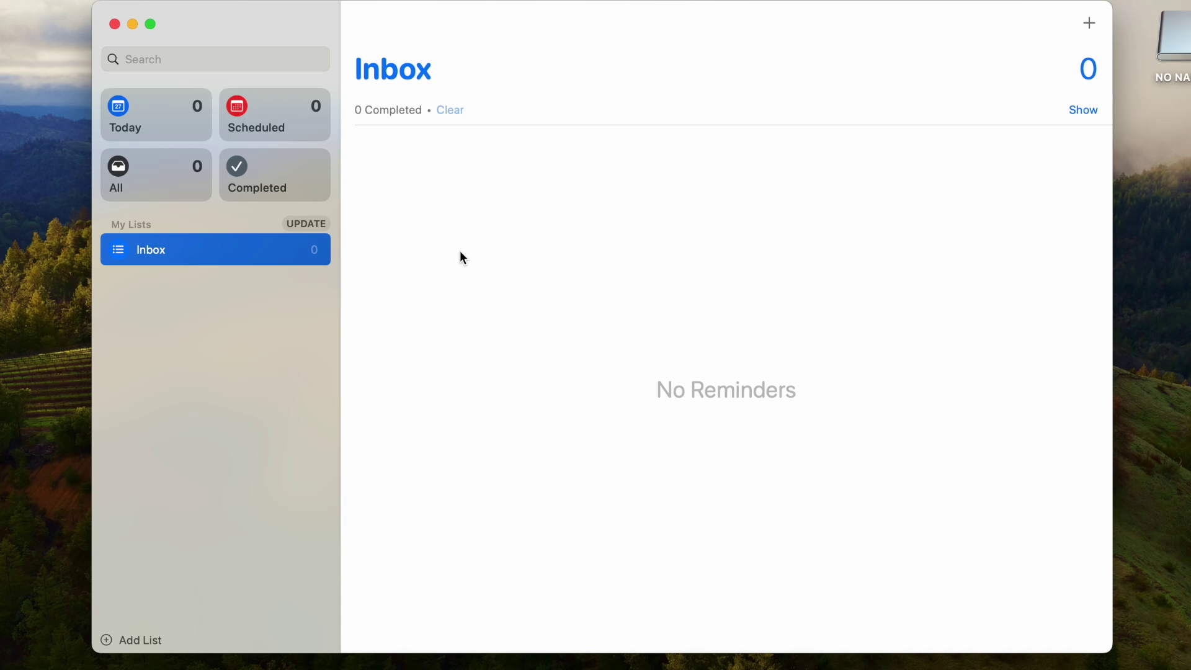
key("super+i")
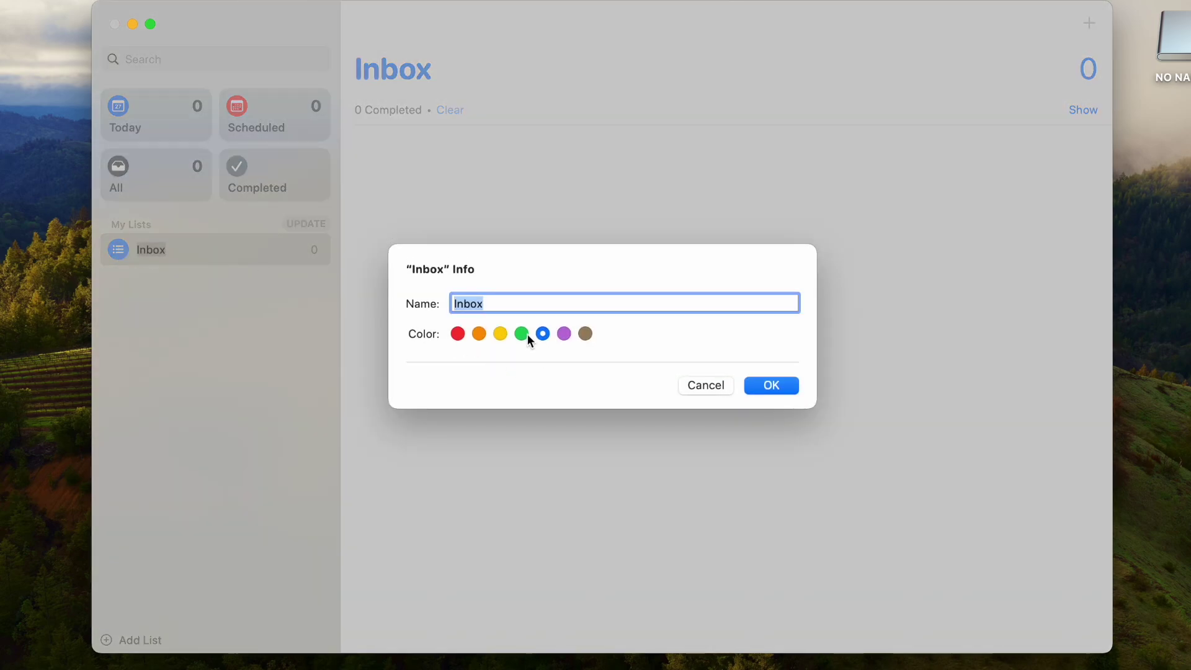
left_click(771, 386)
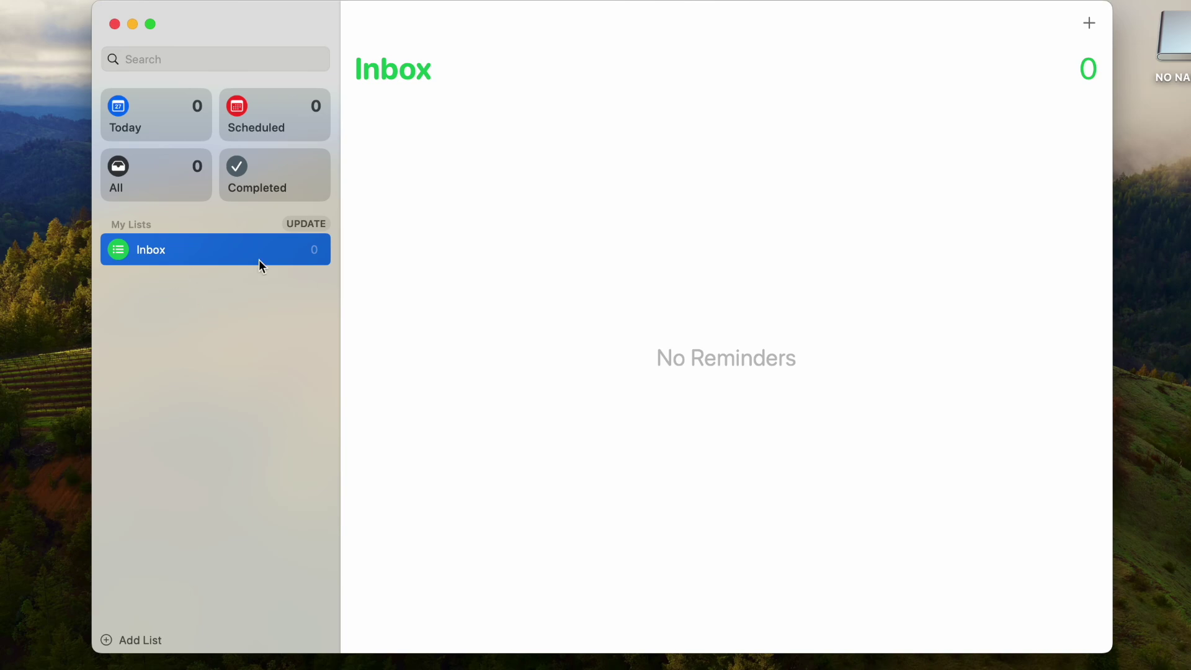
Create a red list named Next Actions.
left_click(107, 640)
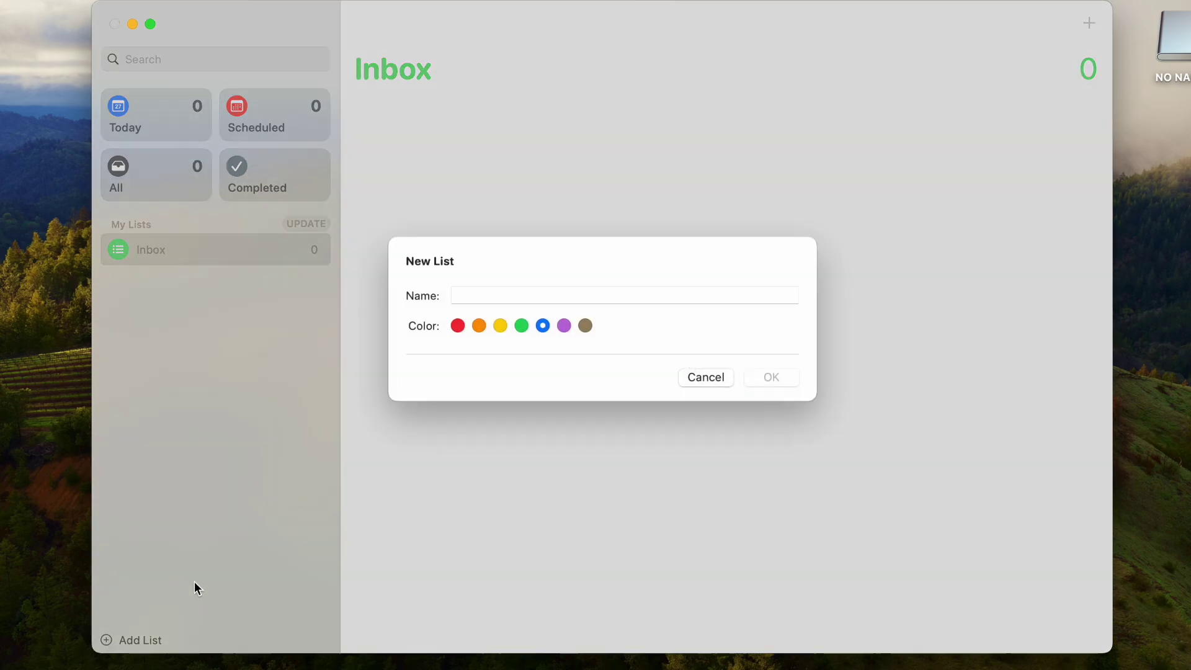
type("Next ")
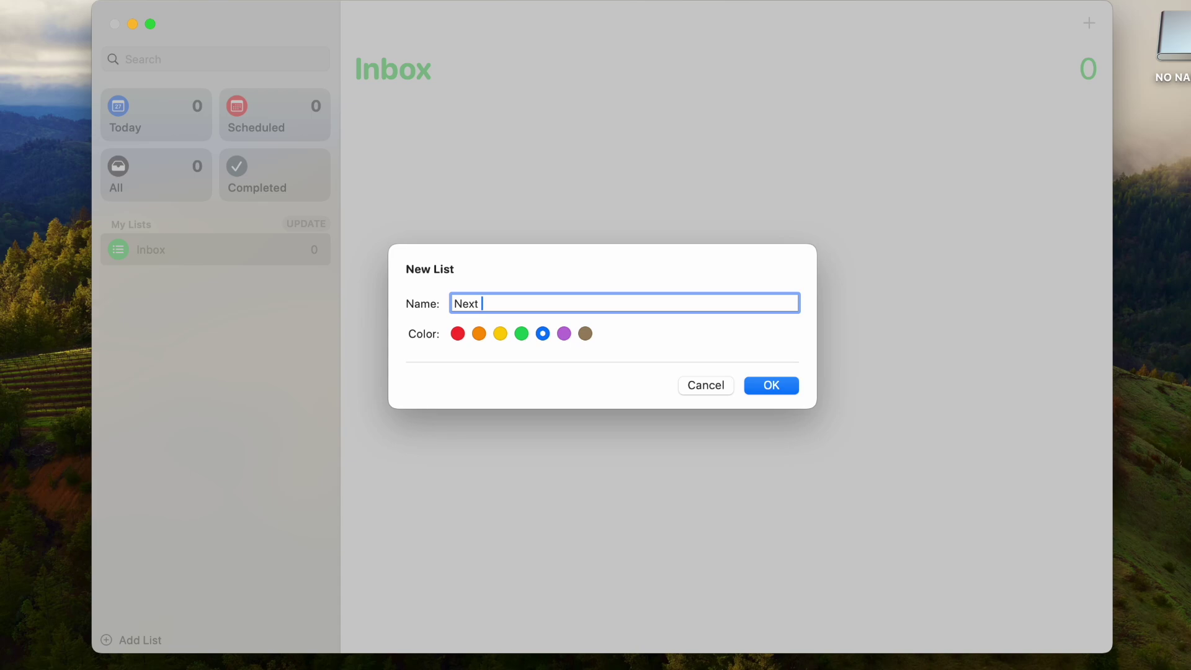
type("Actions")
key("Return")
left_click(270, 263)
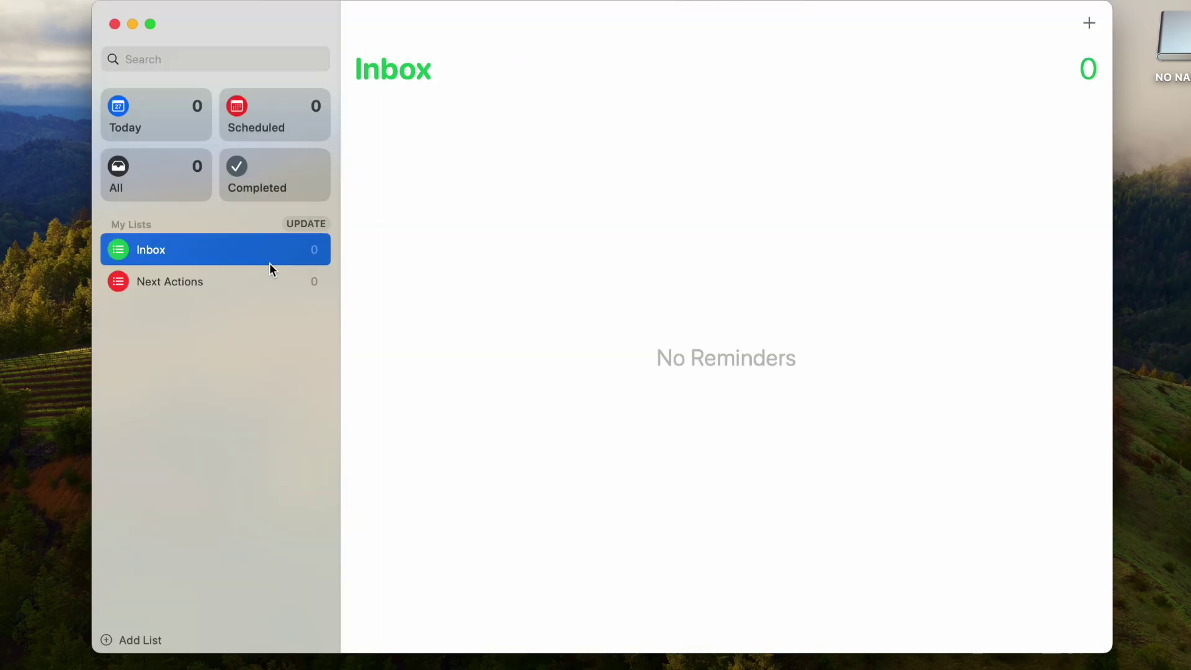
left_click(262, 267)
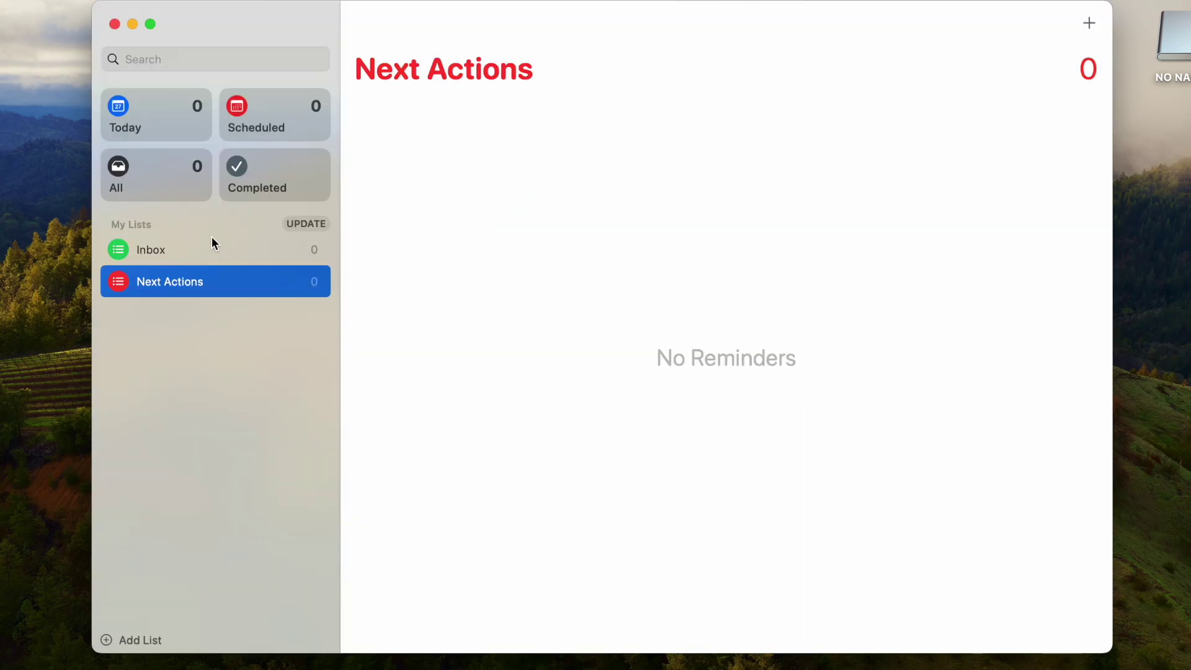
Create a yellow list named Projects.
left_click(106, 640)
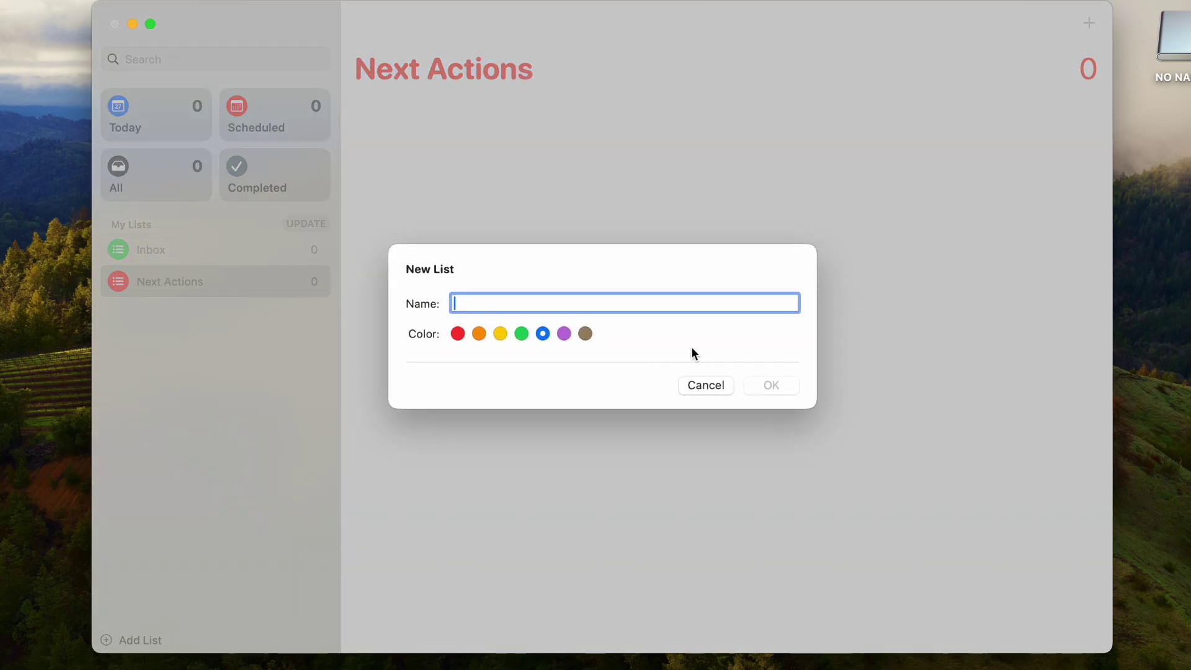
type("Projects")
left_click(500, 333)
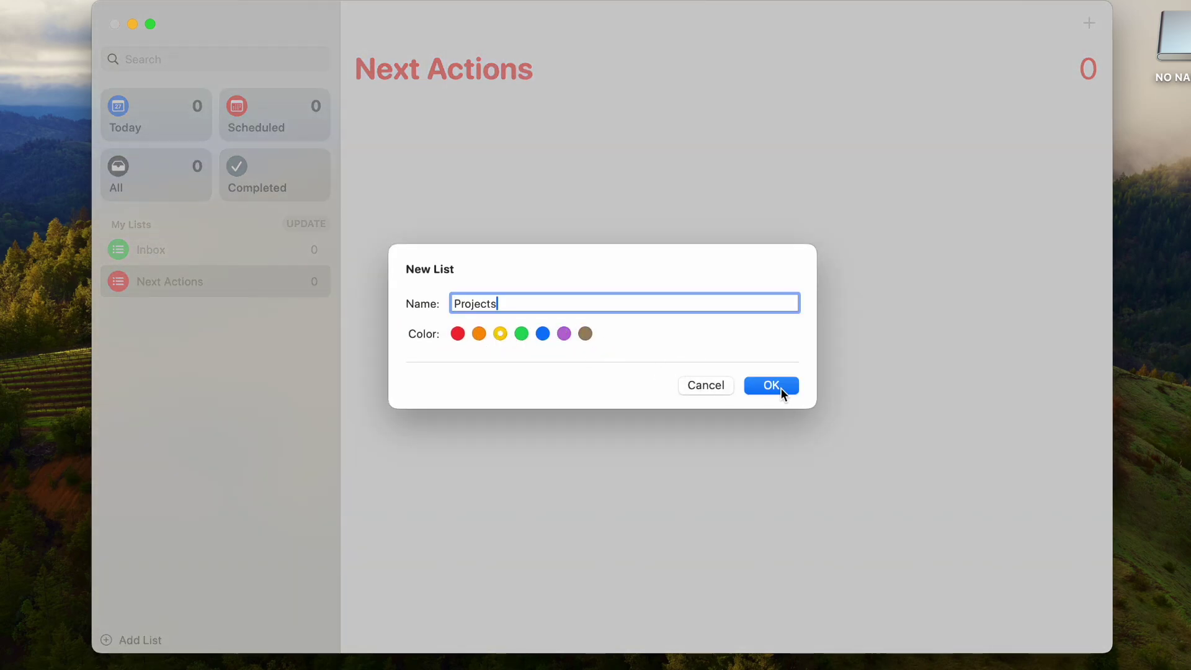
left_click(776, 387)
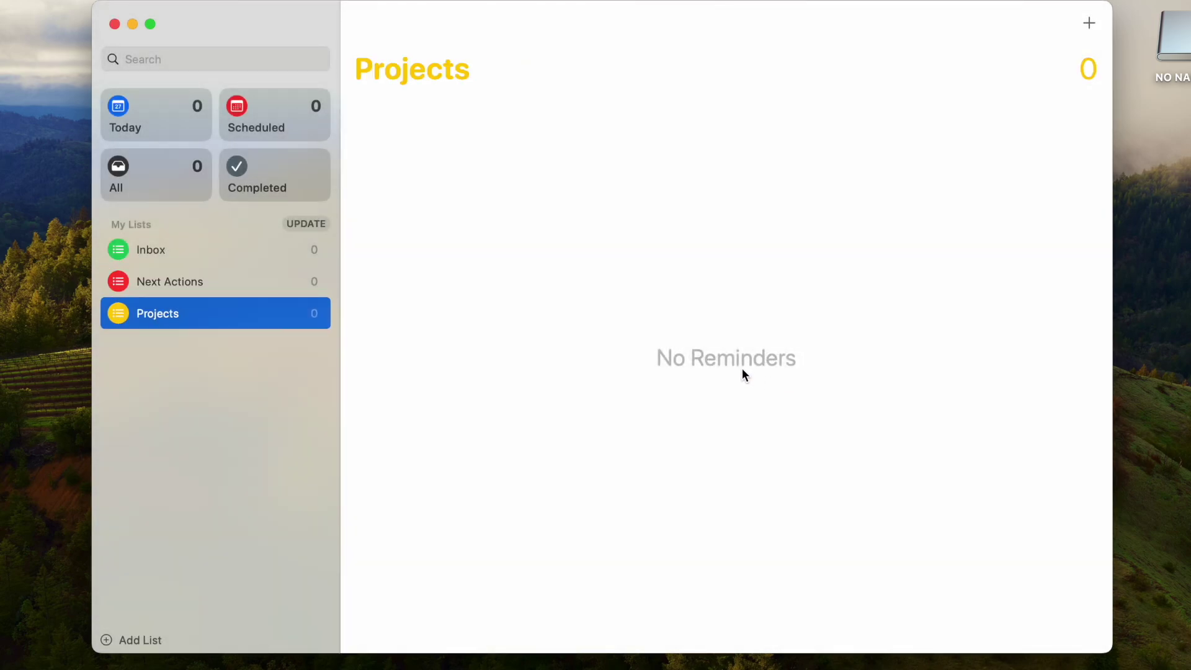
Add 'Get a new roof for my home' to Projects and 'Research roofing companies in my area' to Next Actions.
left_click(587, 366)
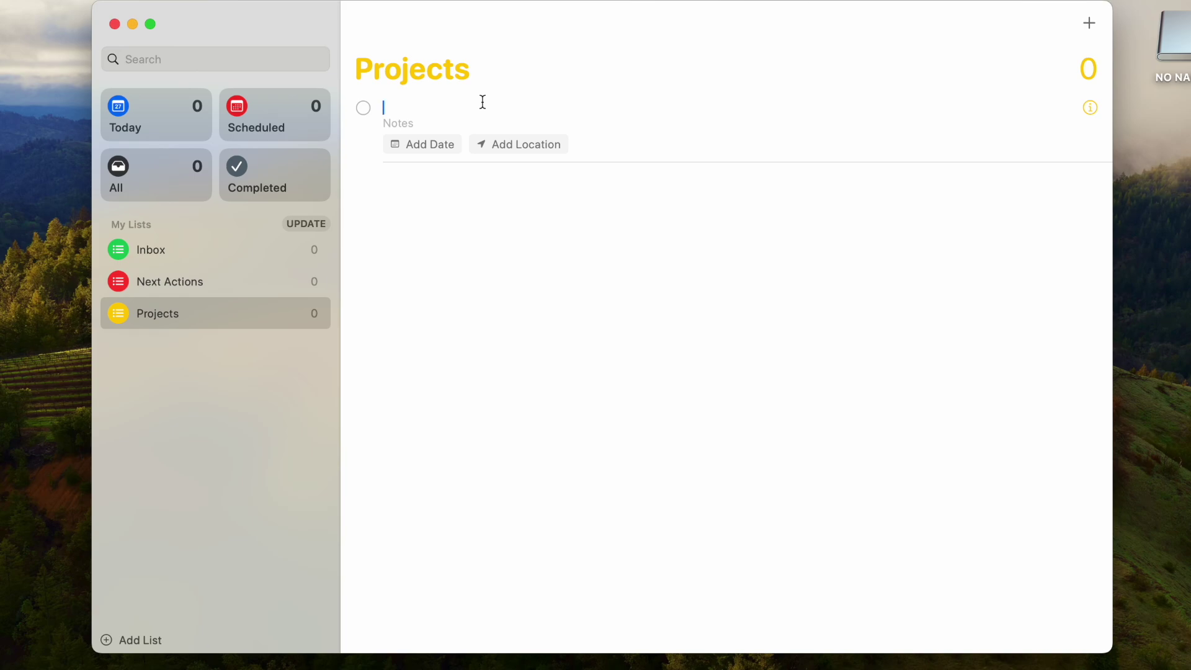
type("Get a new roof for my home")
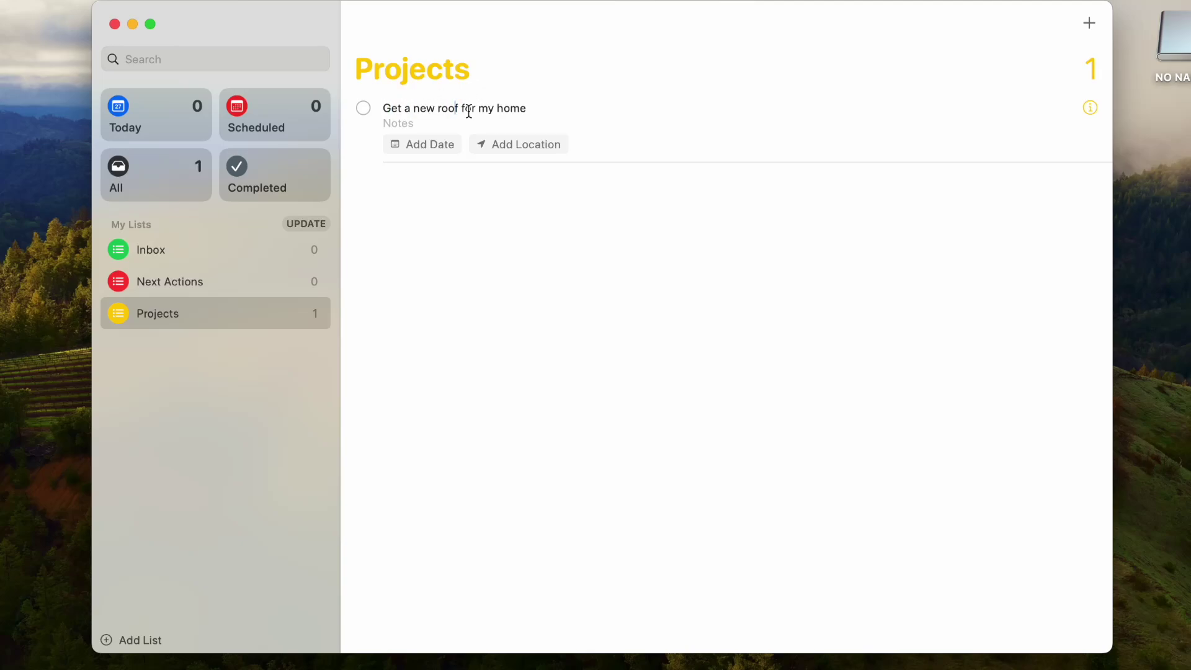
left_click(223, 275)
left_click(478, 119)
type("R")
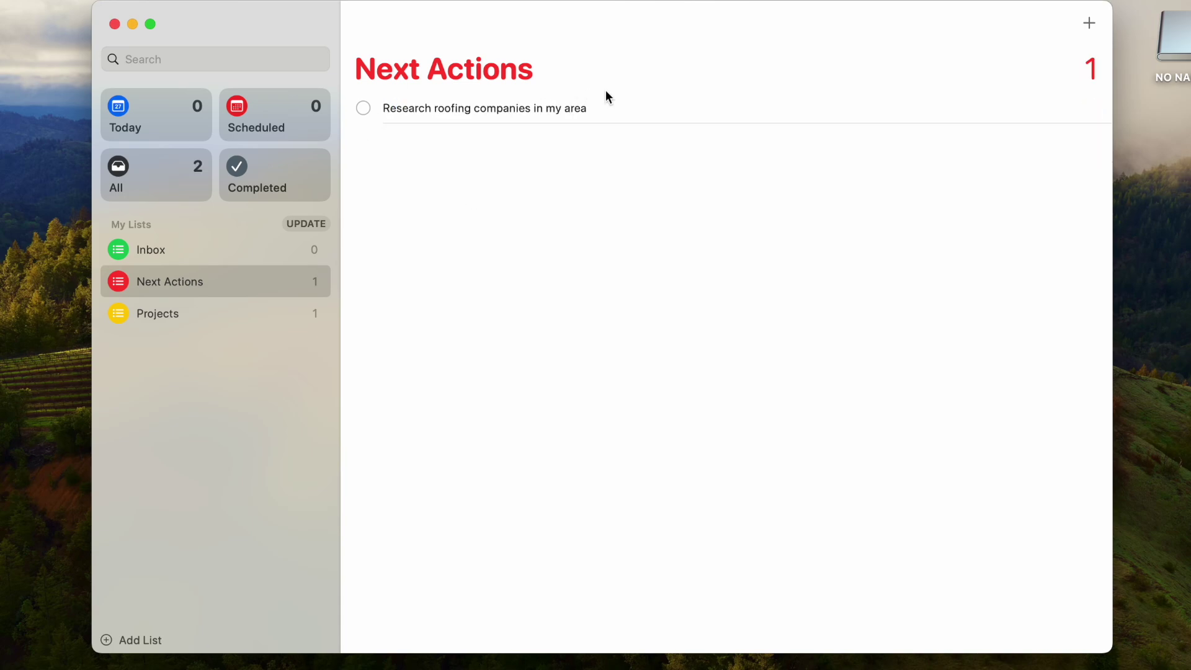
left_click(606, 110)
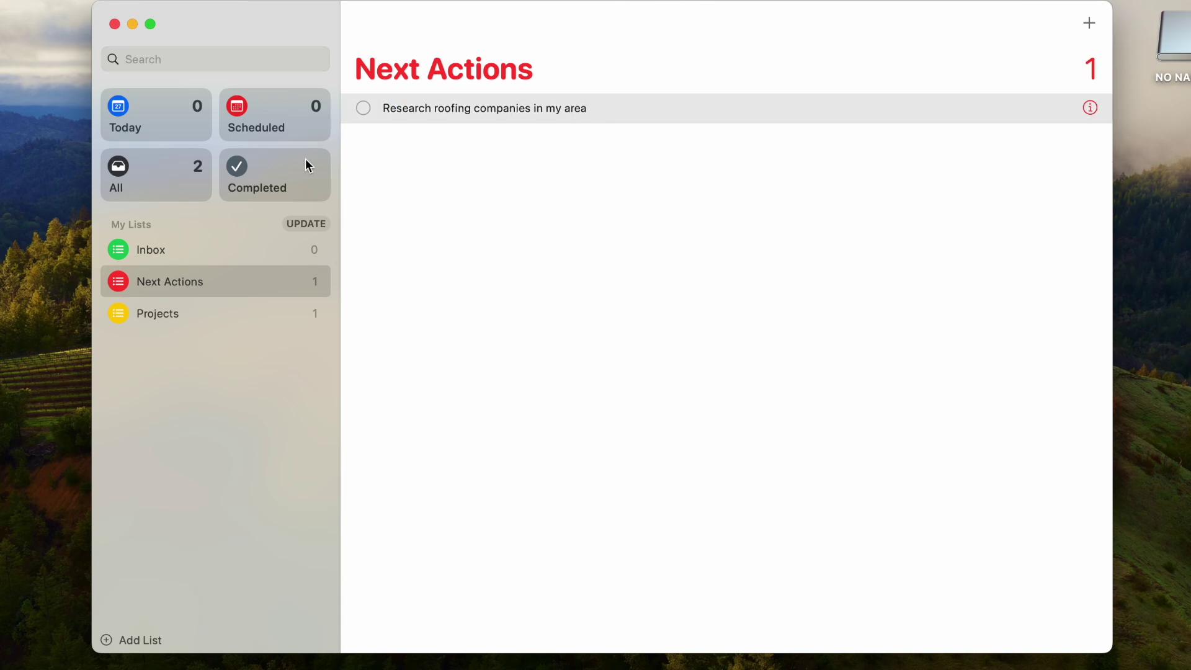
left_click(277, 302)
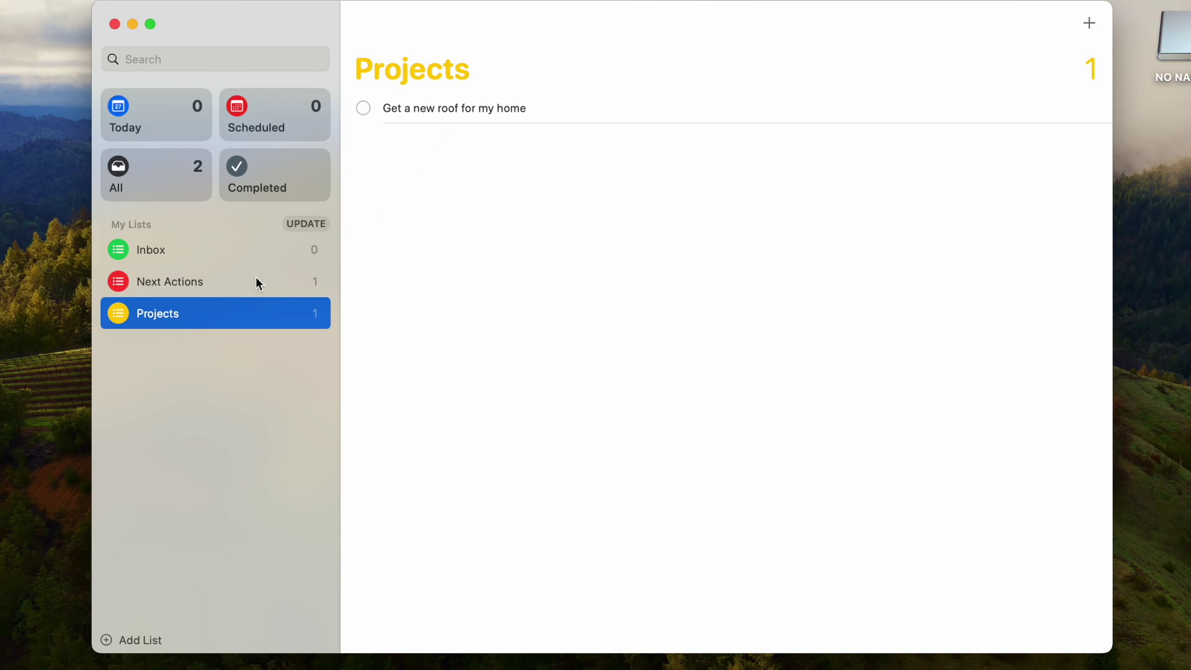
left_click(256, 283)
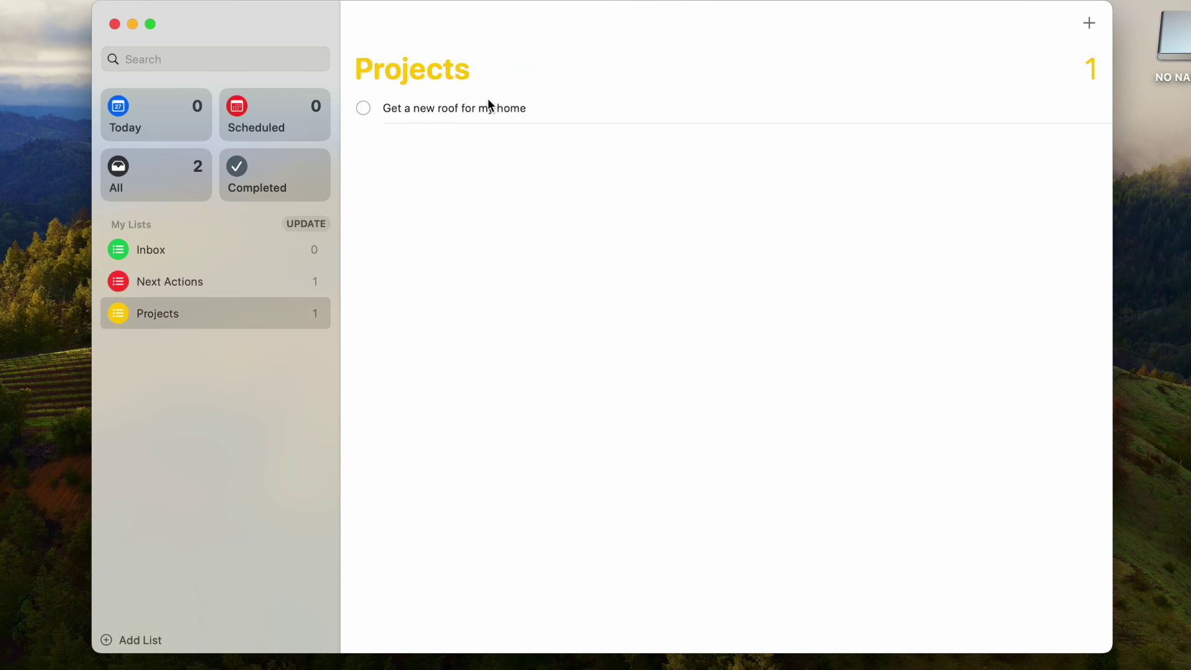
Write two '- Notes' lines in the roof reminder's notes, keeping priority None, then return to Next Actions.
left_click(489, 106)
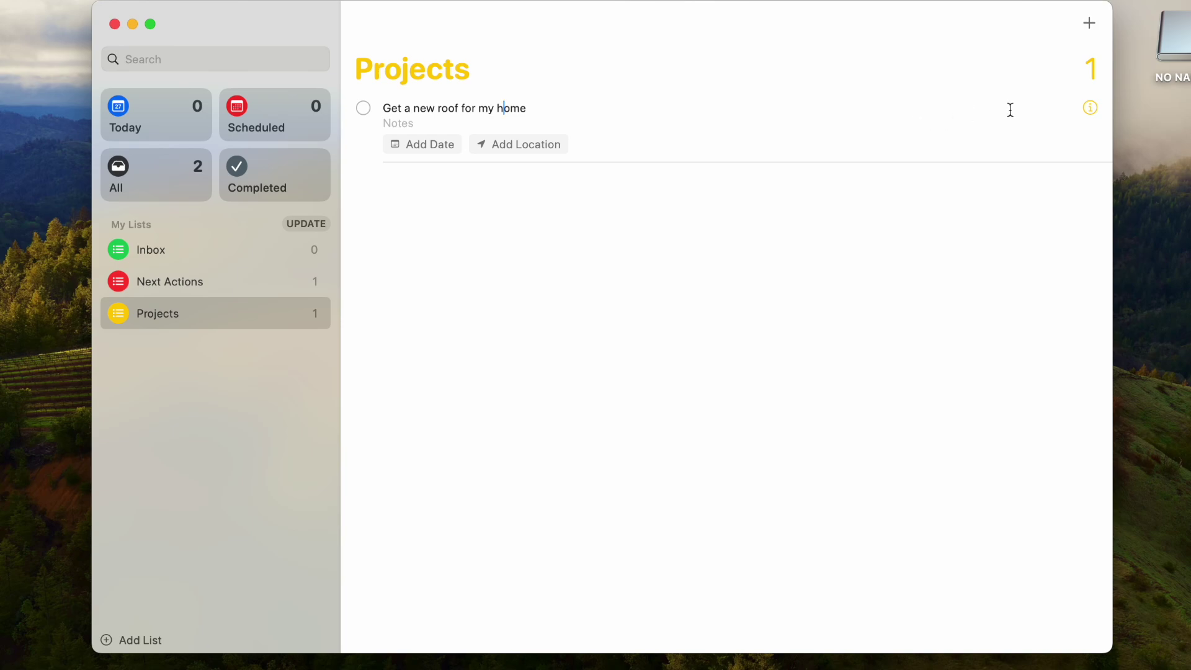
left_click(1091, 109)
left_click(848, 78)
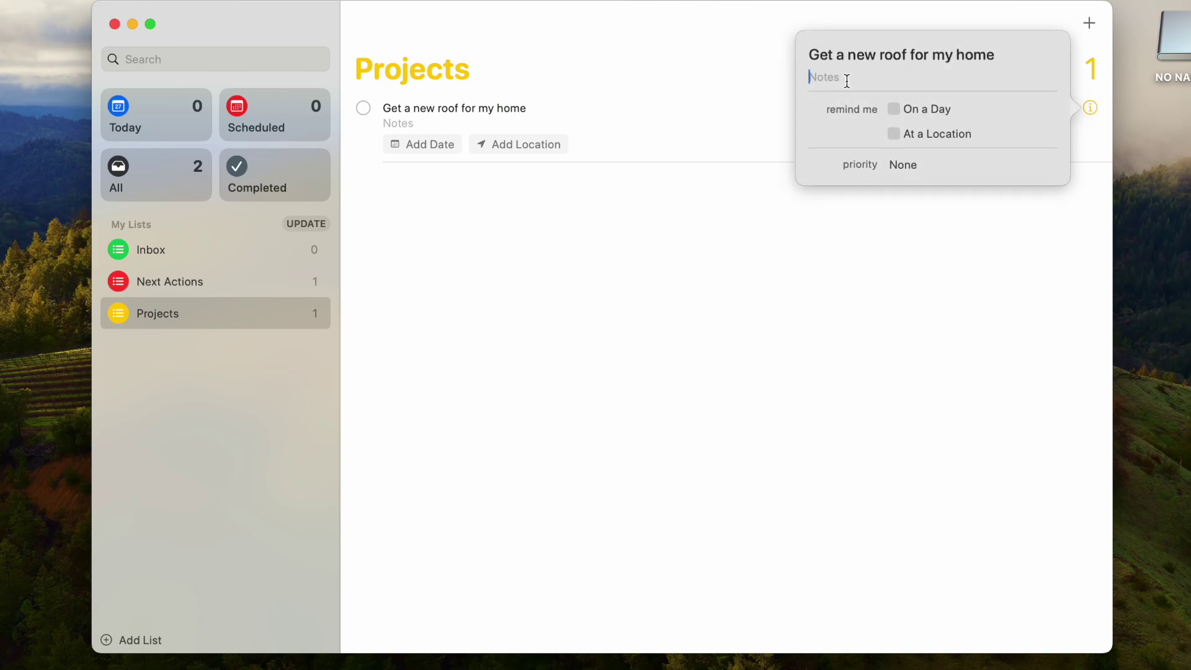
type("- Notes")
key("Return")
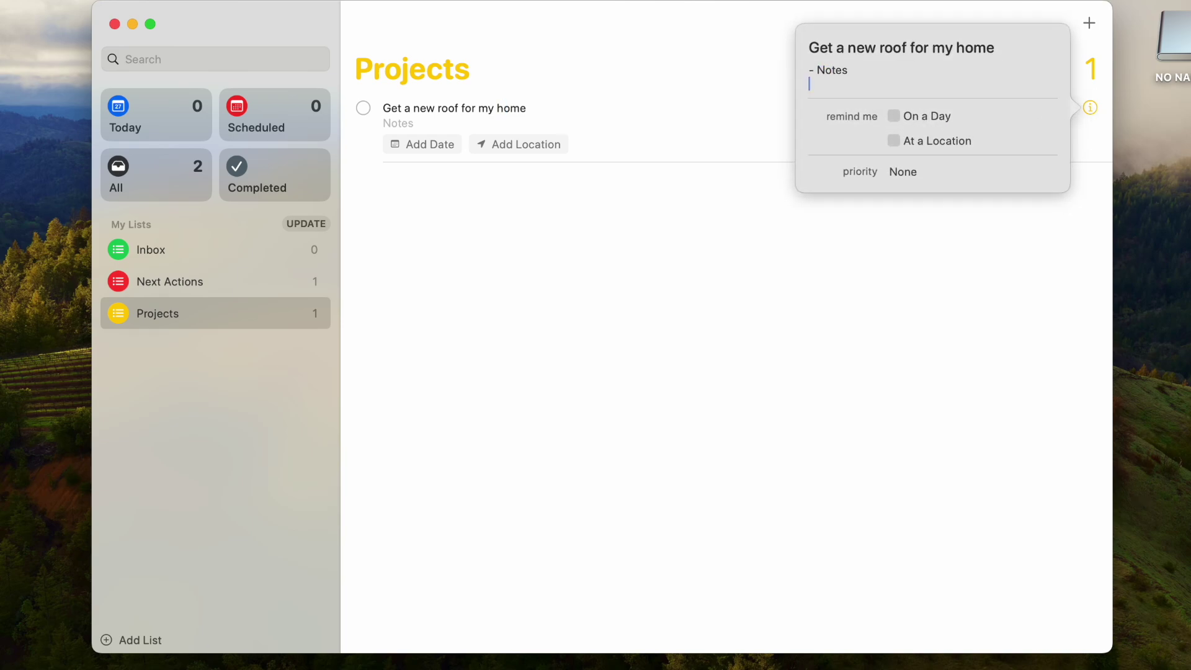
type("- Notes")
key("Return")
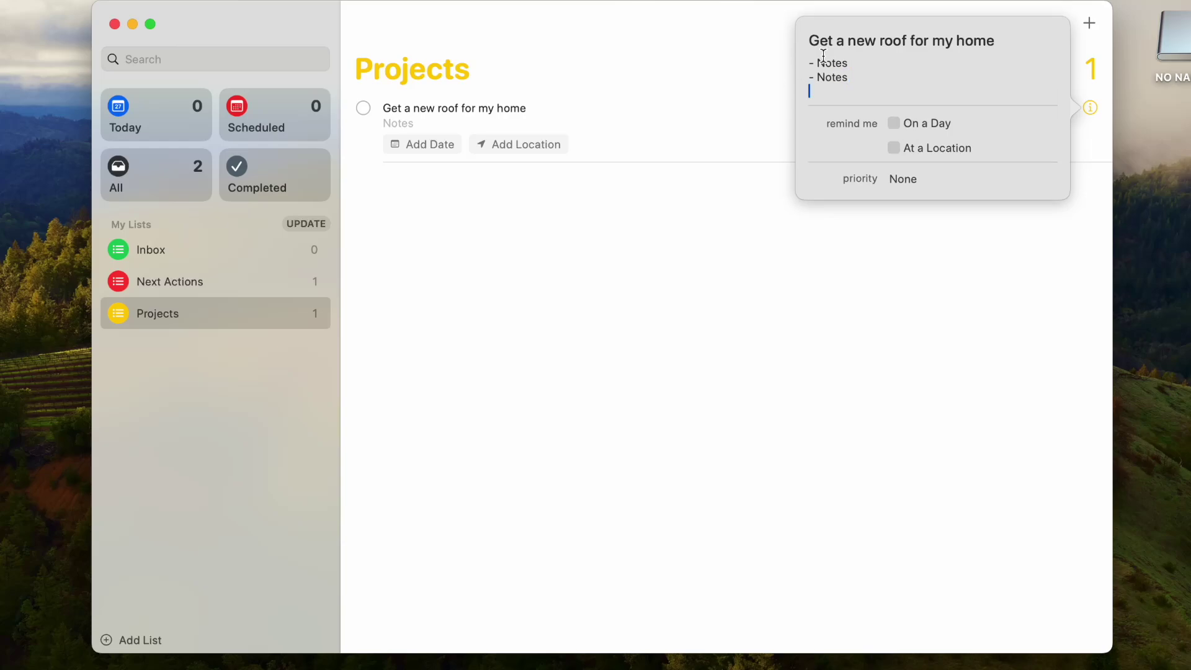
left_click(905, 180)
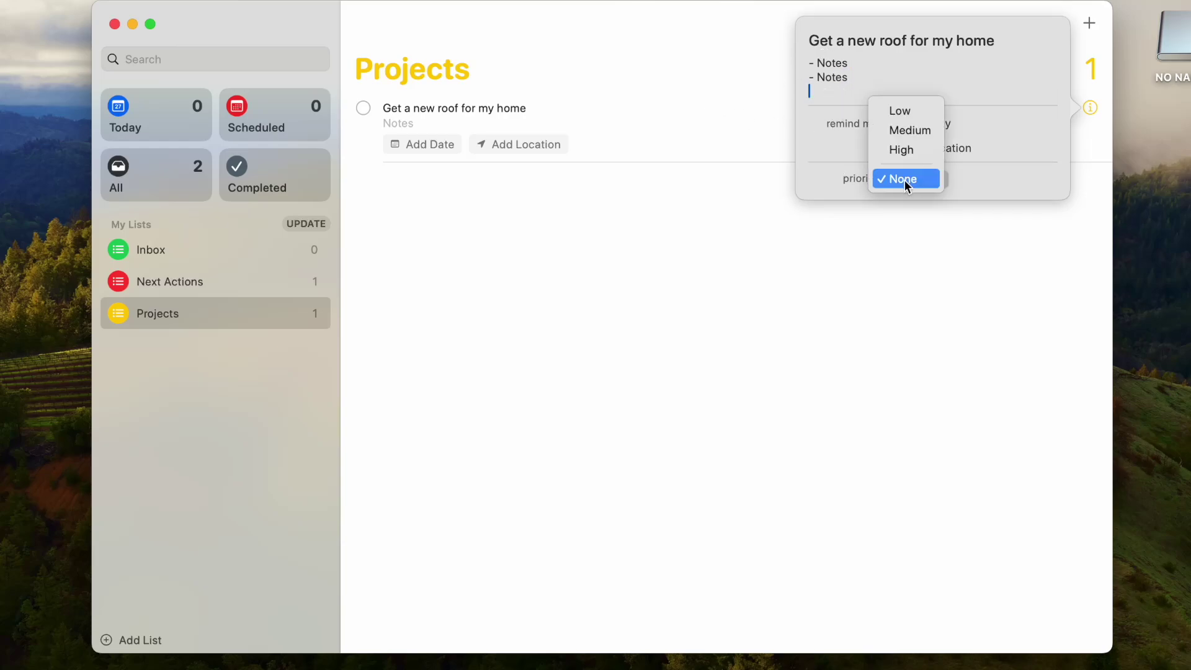
left_click(973, 178)
key("Up")
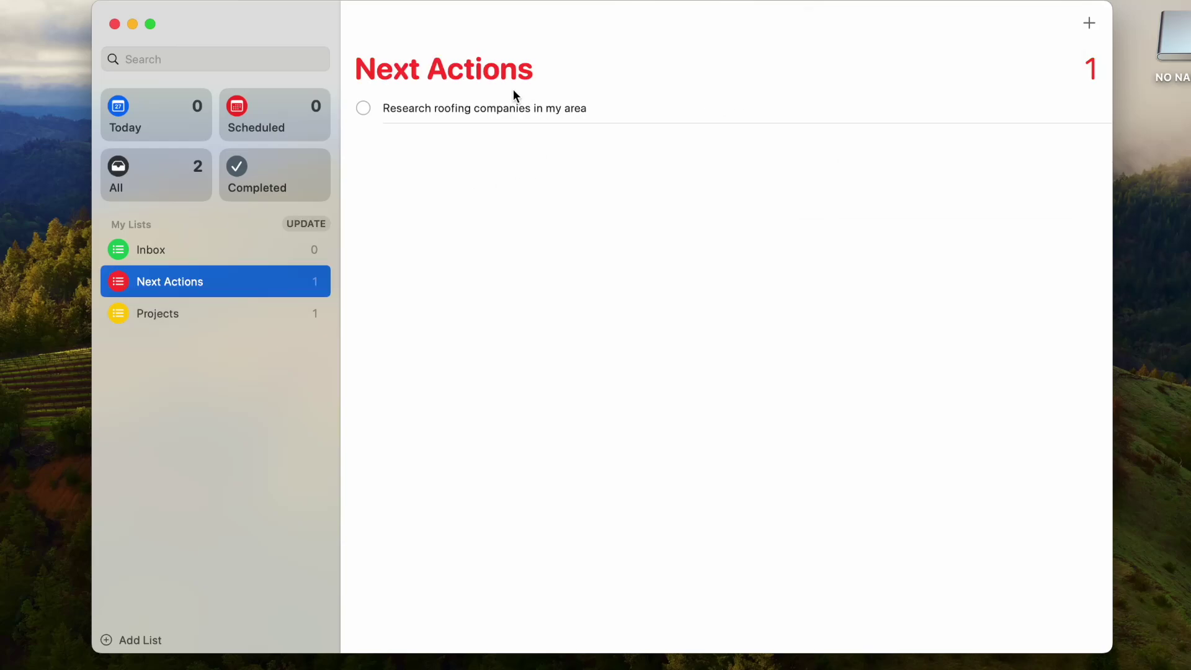
Add the reminder 'Pick up 2x4 from Home Depot' to Next Actions.
left_click(478, 161)
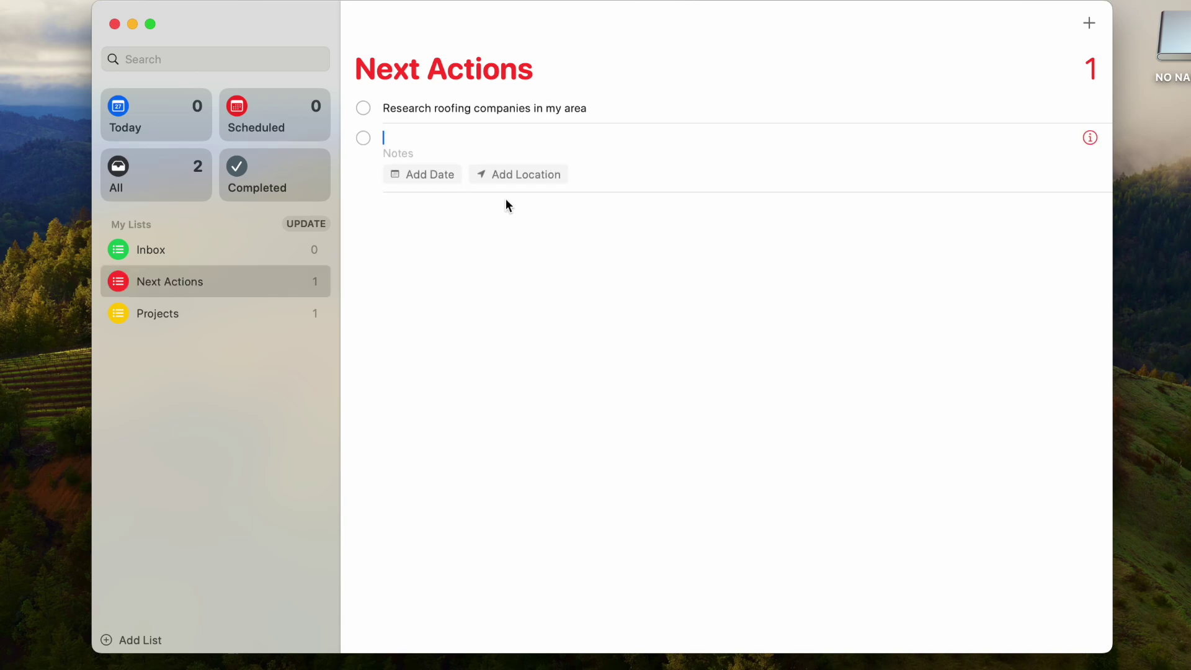
type("Pick up 2x4 from Home Depot")
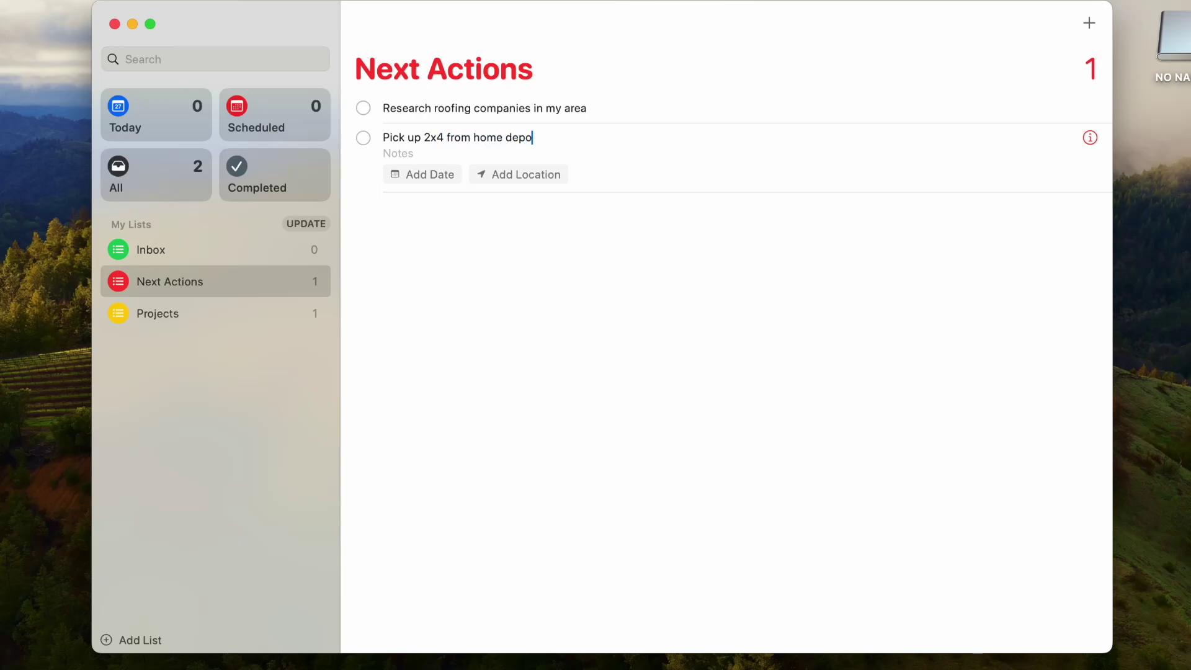
key("Return")
left_click(527, 311)
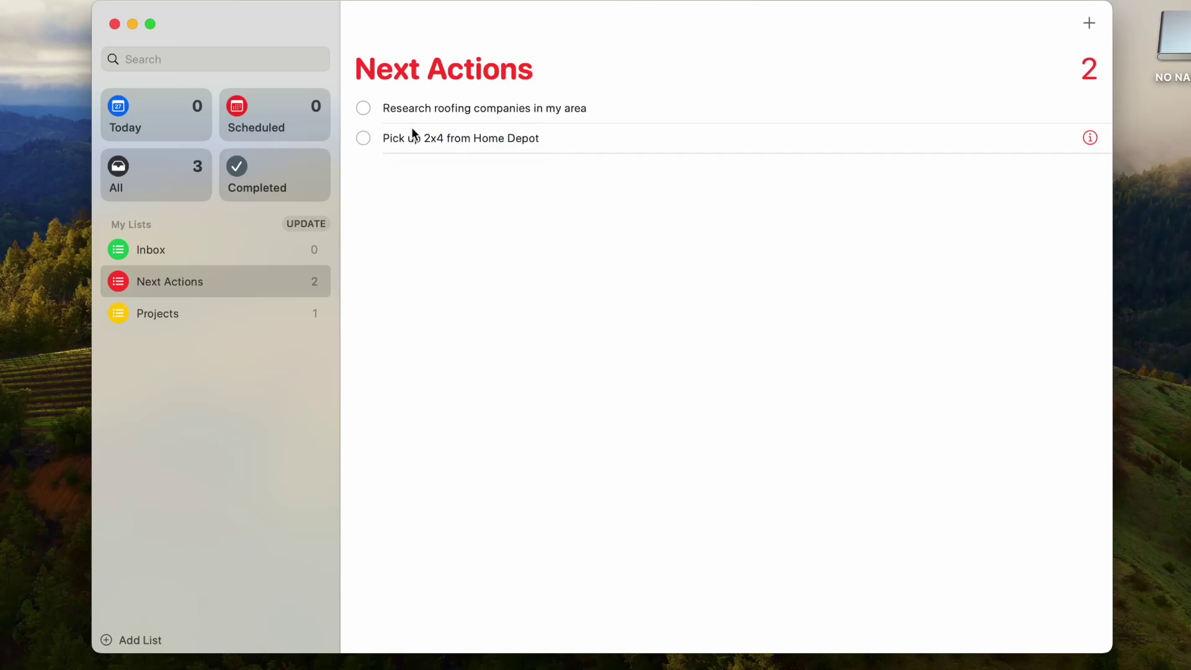
left_click(528, 138)
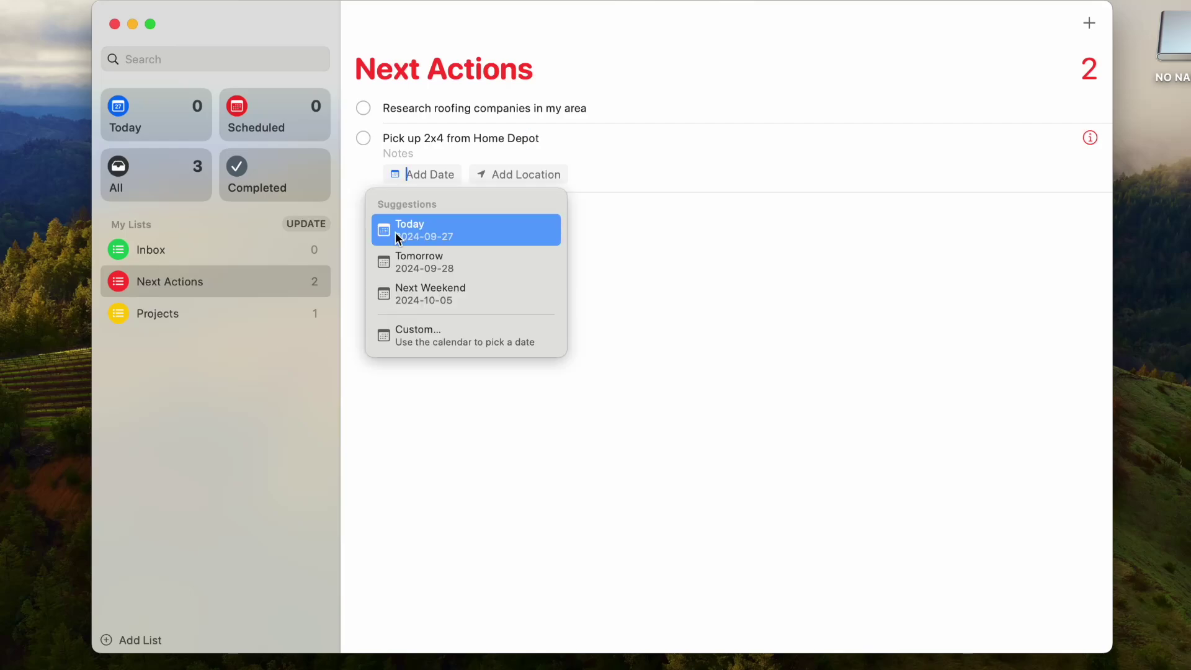
Give the 2x4 reminder a location alert for arriving at Home Depot.
left_click(447, 176)
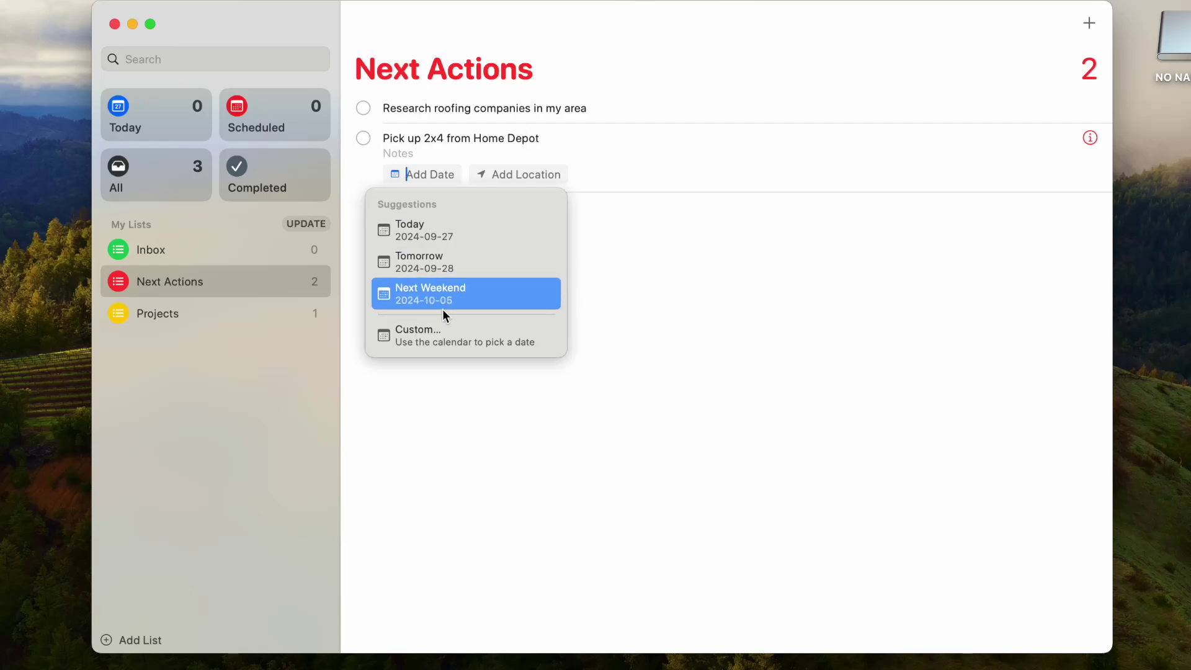
left_click(731, 263)
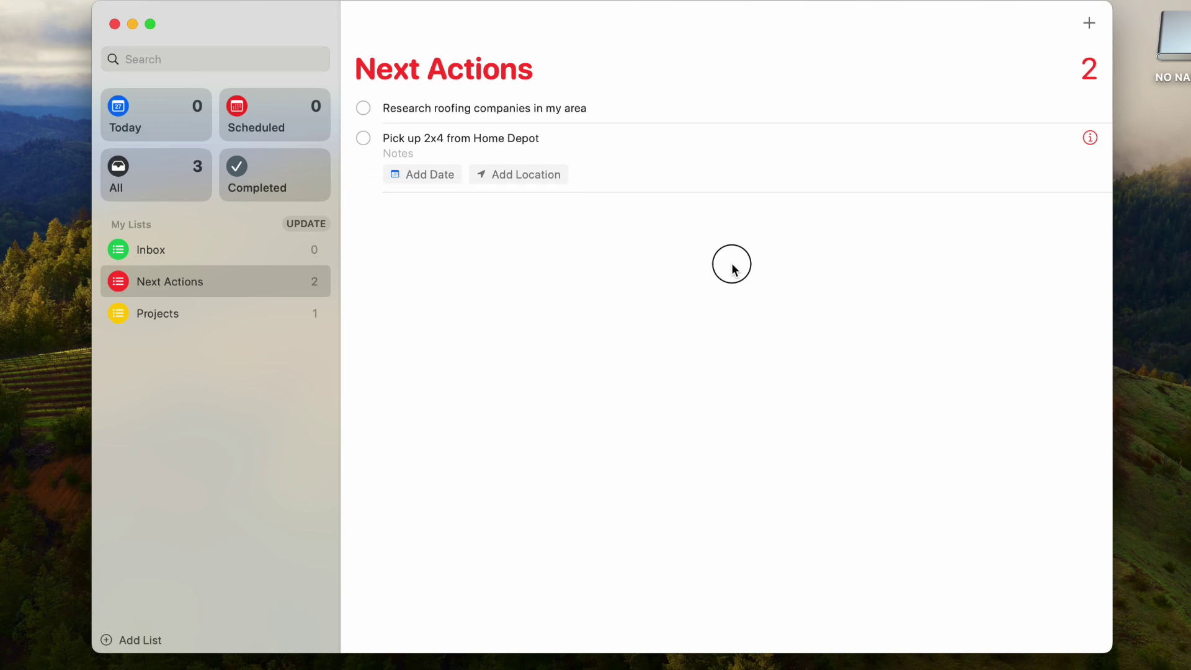
left_click(506, 175)
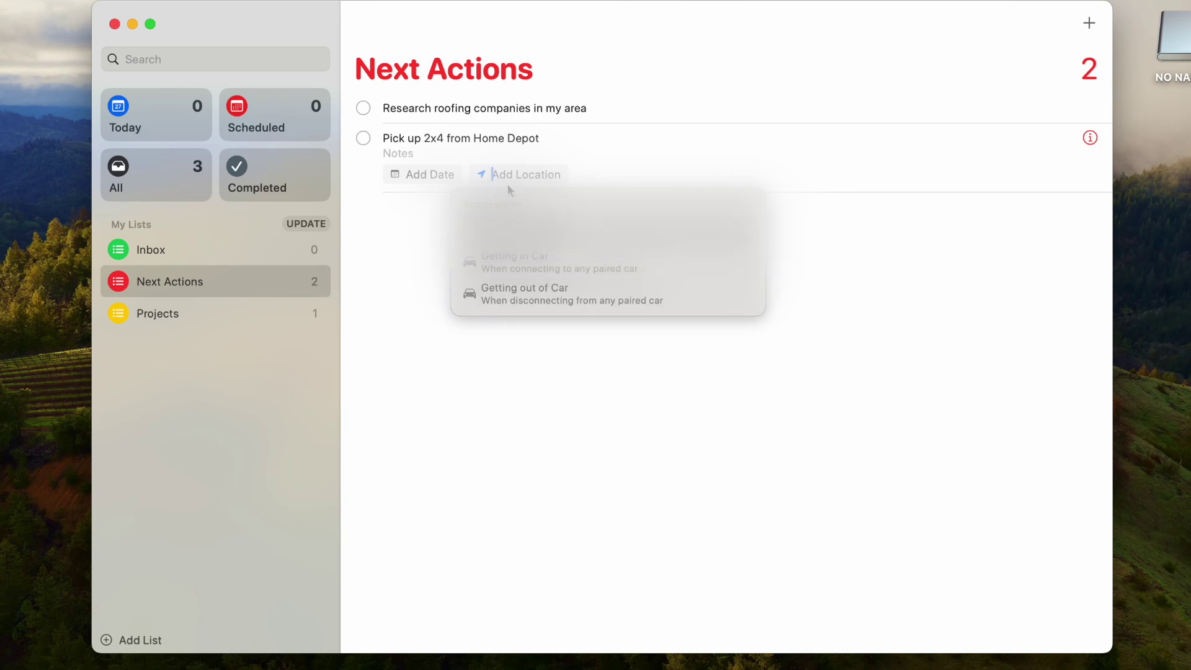
type("home depot")
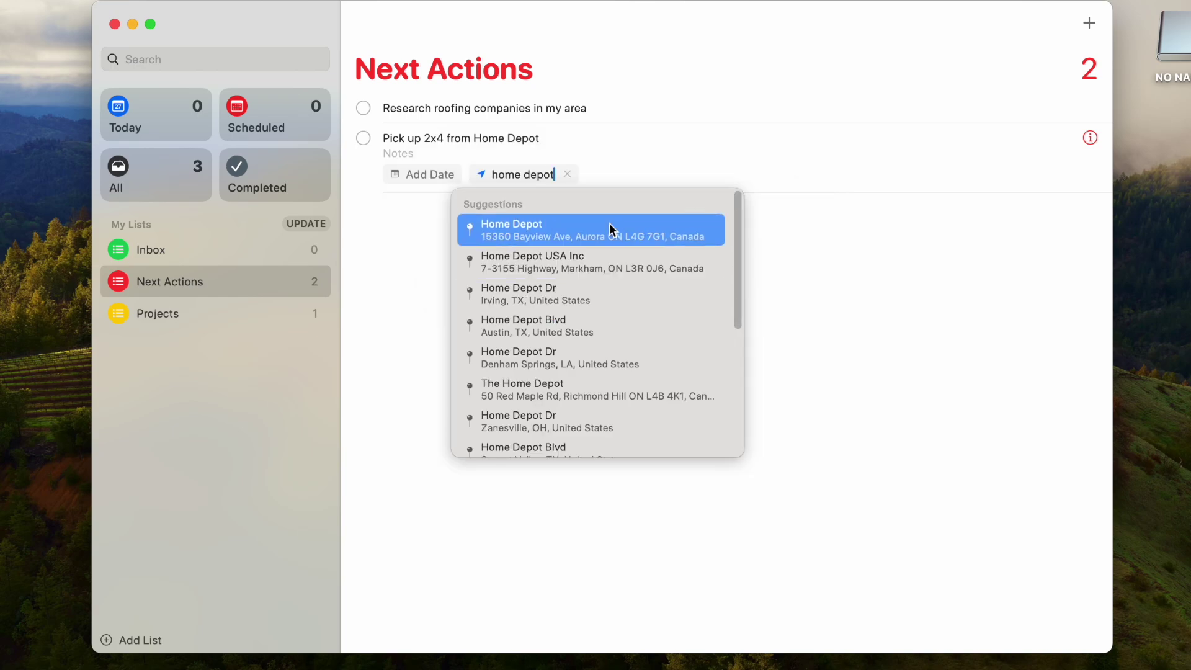
left_click(605, 236)
left_click(542, 215)
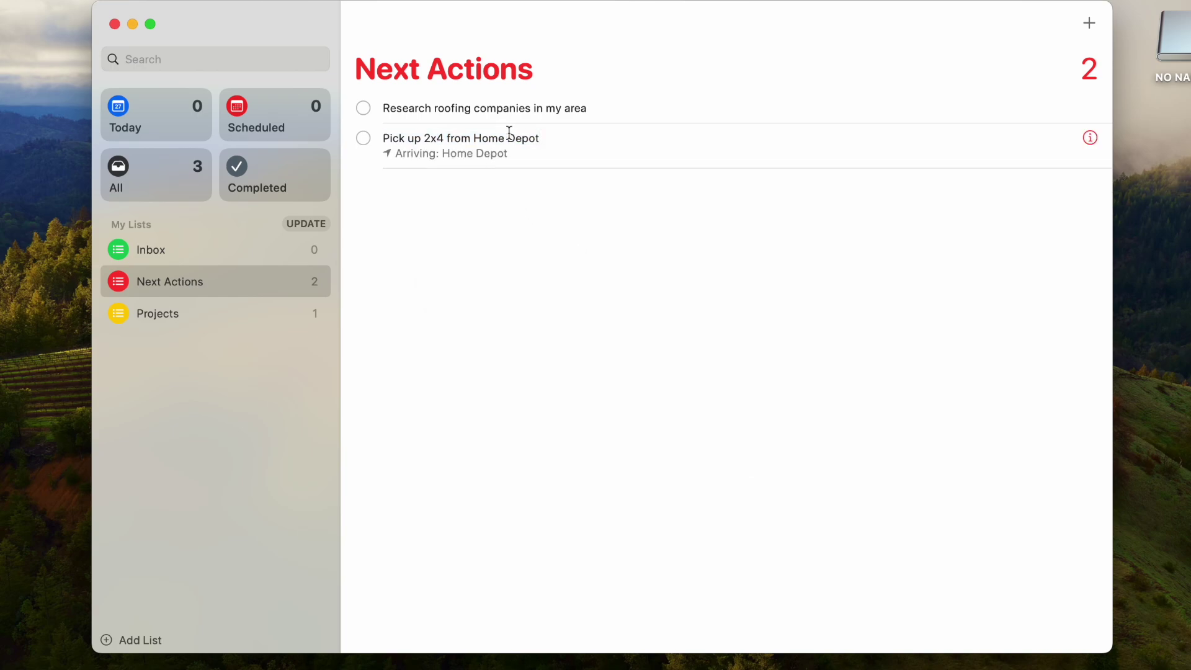
left_click(458, 160)
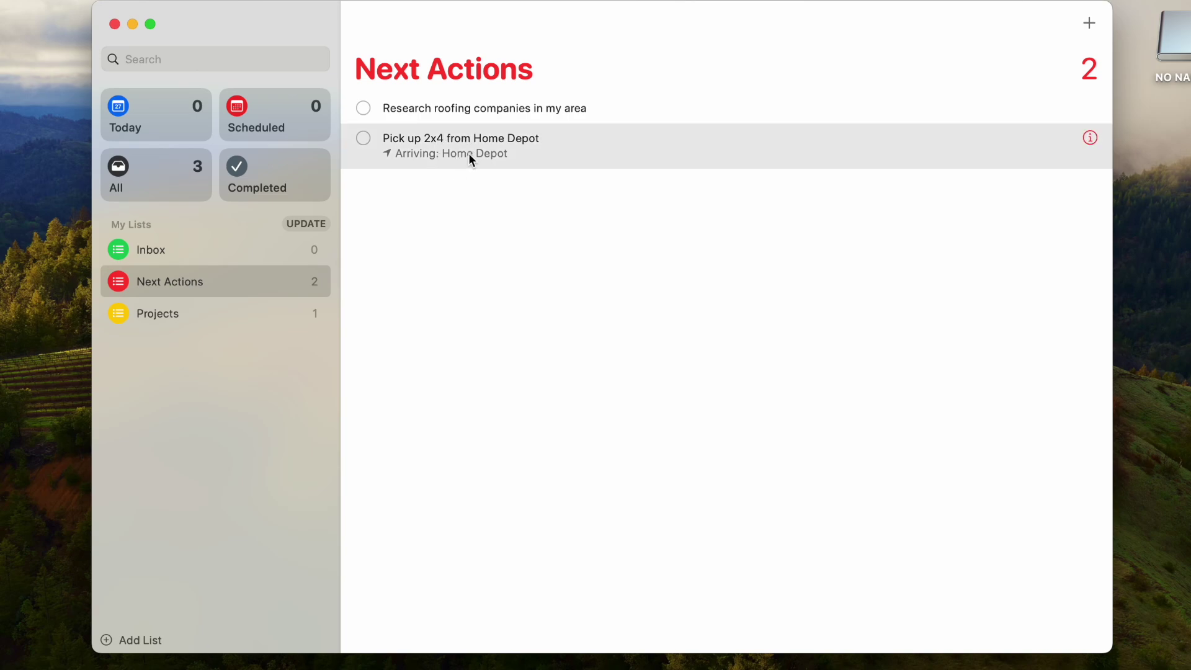
Create an orange Waiting For list with a reminder about the borrowed Harry Potter book, September 27.
left_click(180, 314)
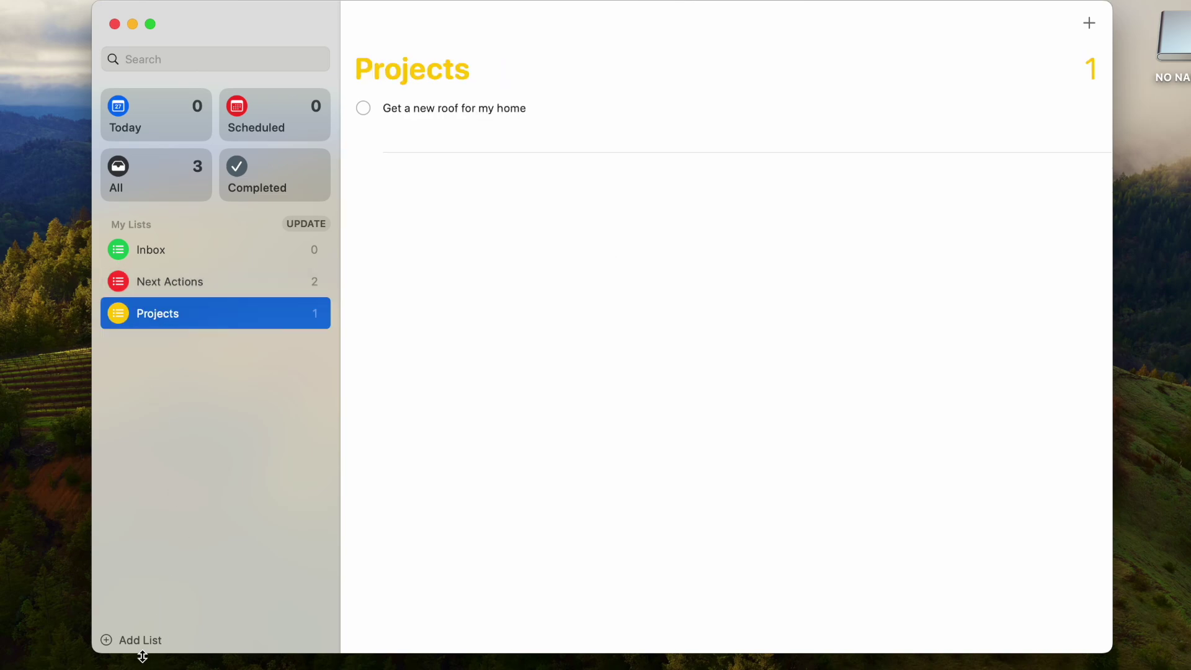
left_click(116, 645)
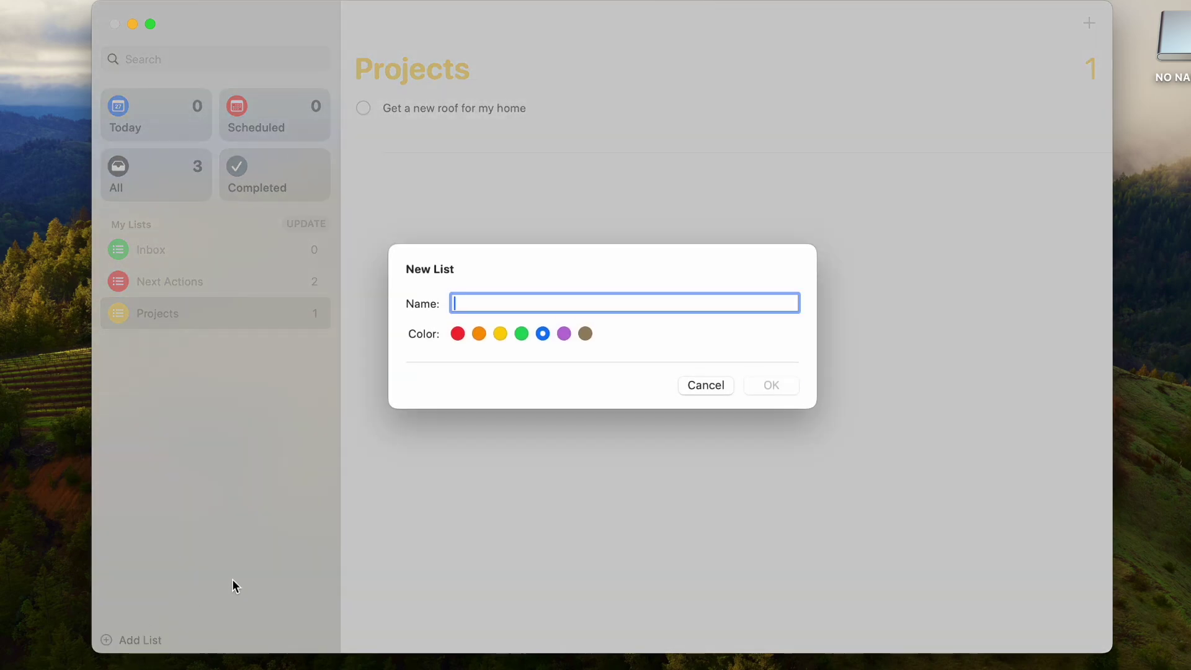
type("Waiting")
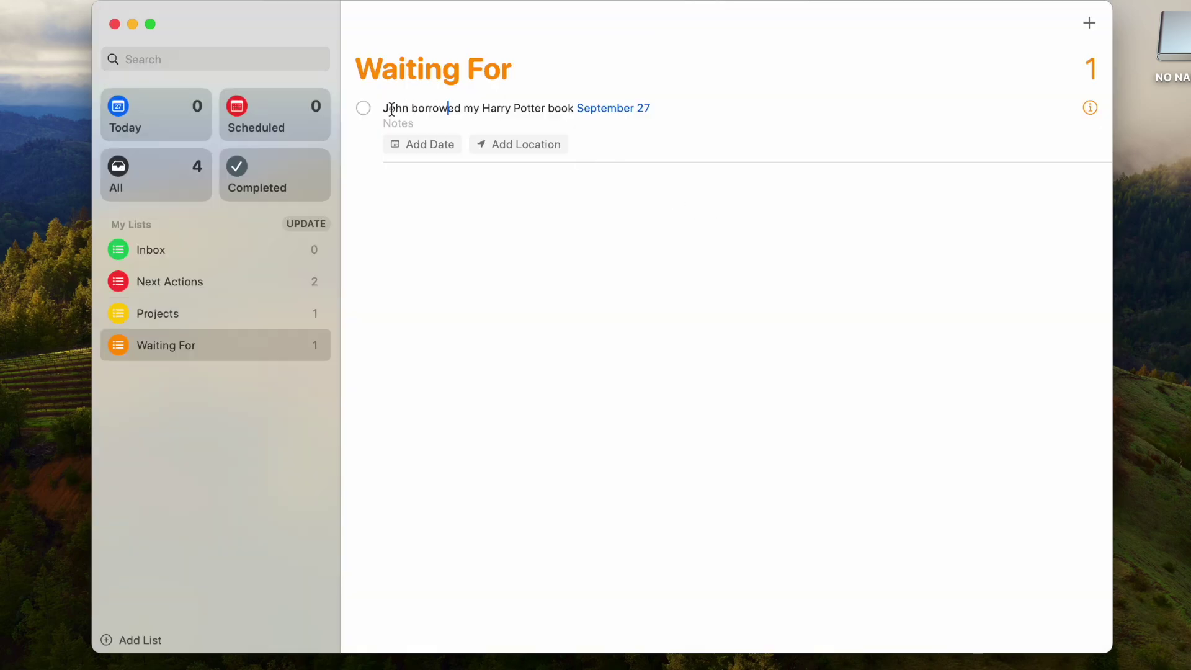
left_click(499, 221)
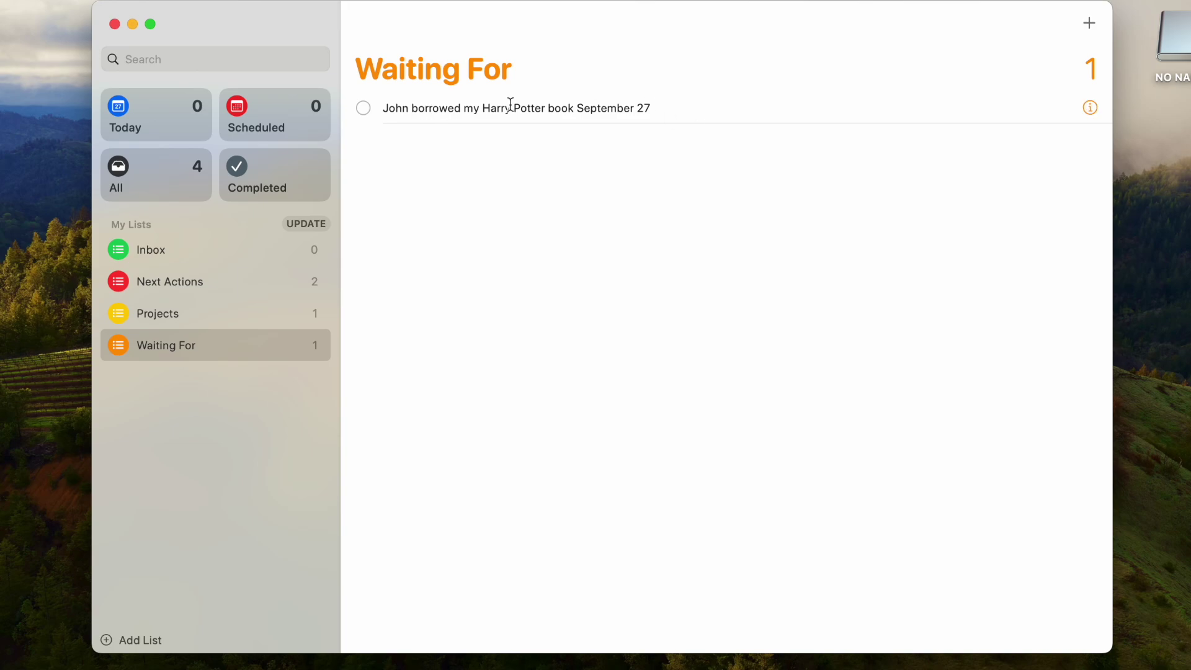
left_click(439, 108)
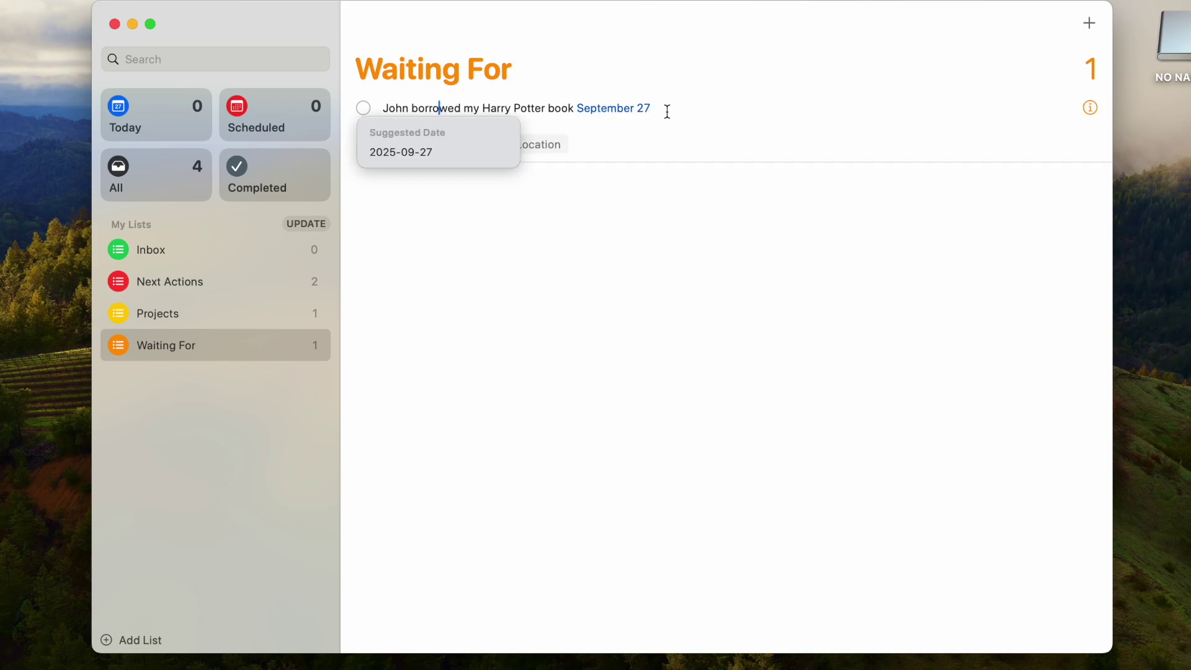
left_click(667, 255)
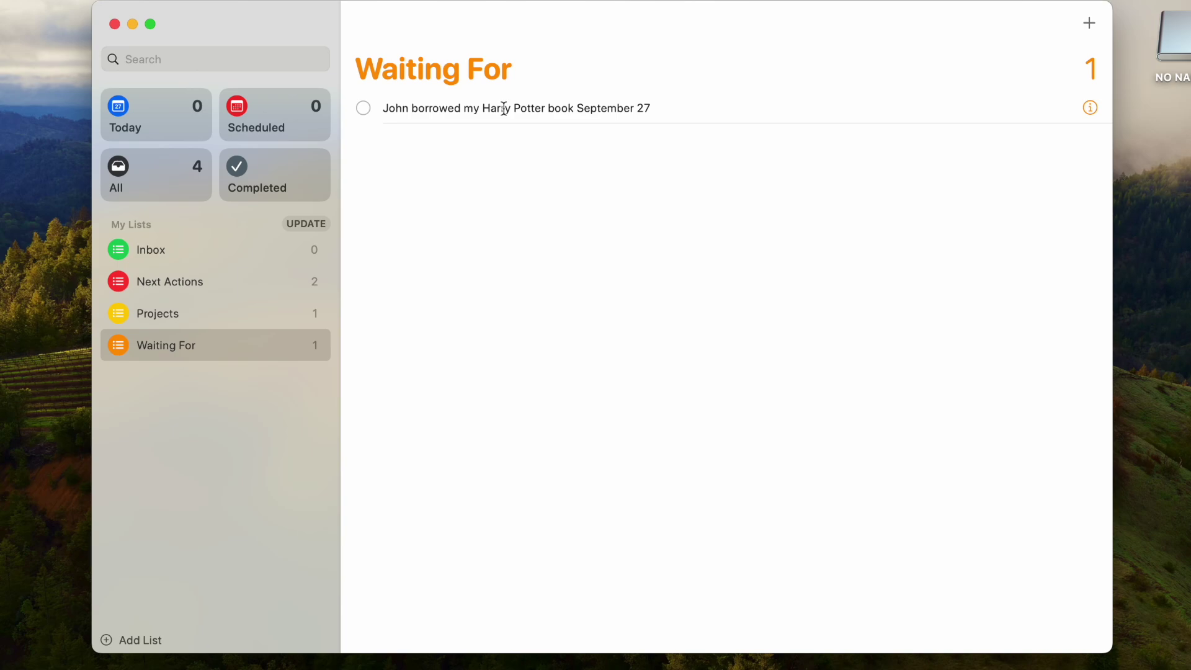
left_click(405, 113)
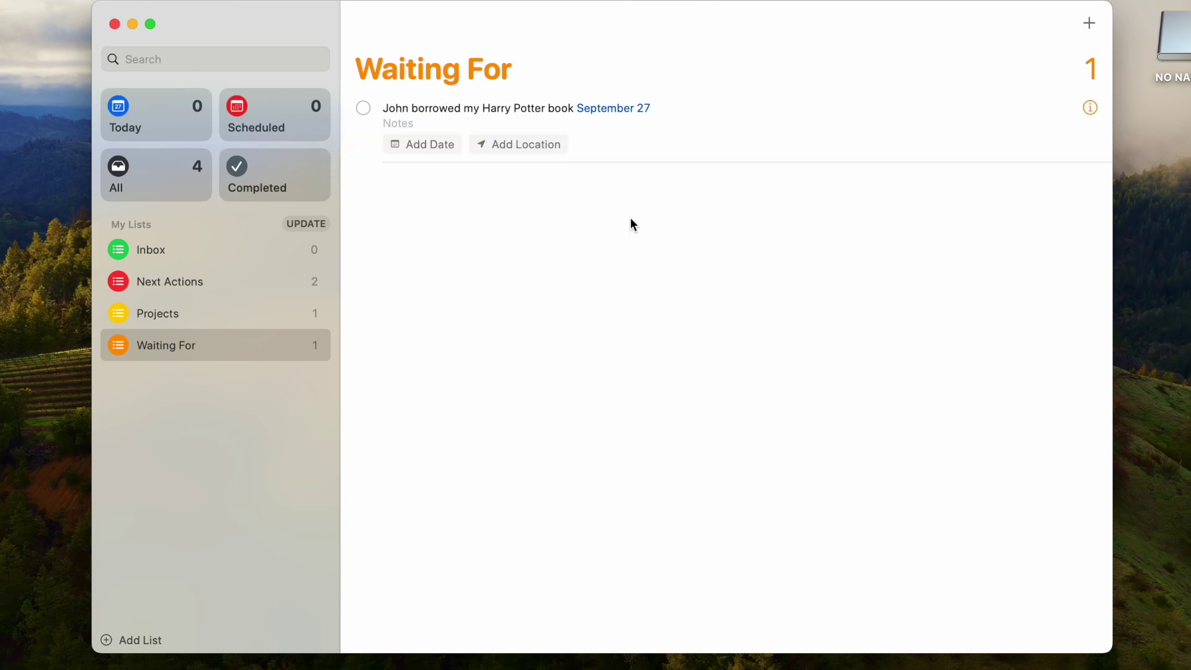
left_click(523, 242)
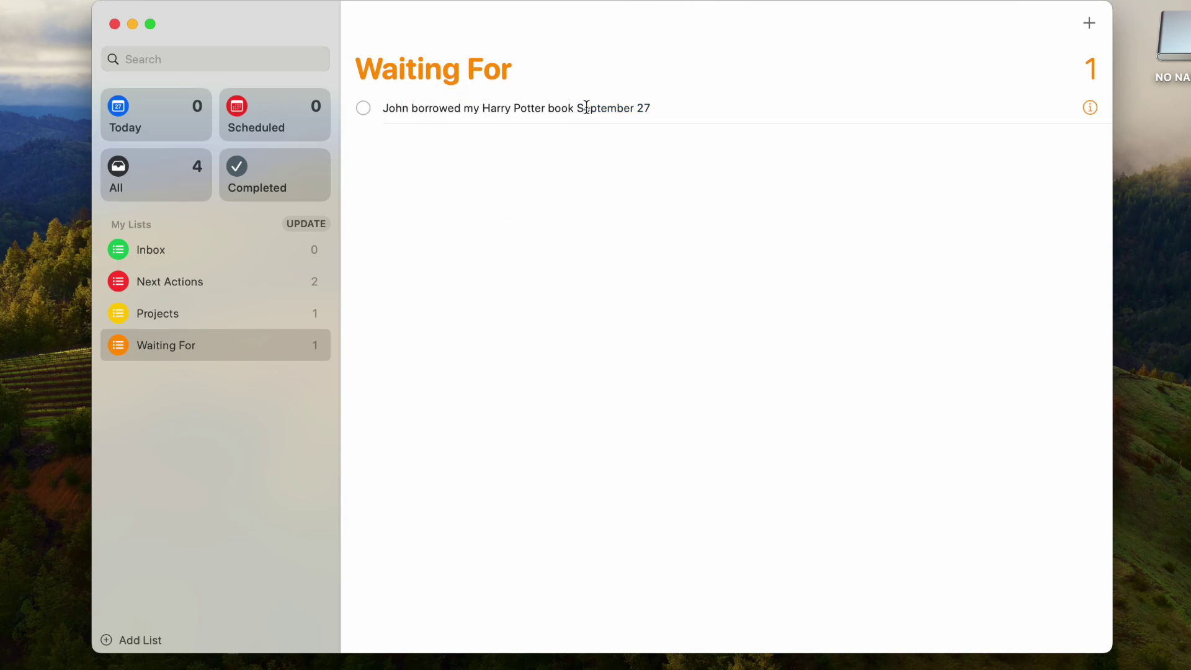
Add a reminder that a friend owes $40 for concert tickets from June 6.
left_click(409, 152)
type("Jack owes me $40 for concert tickets June 6")
left_click(513, 177)
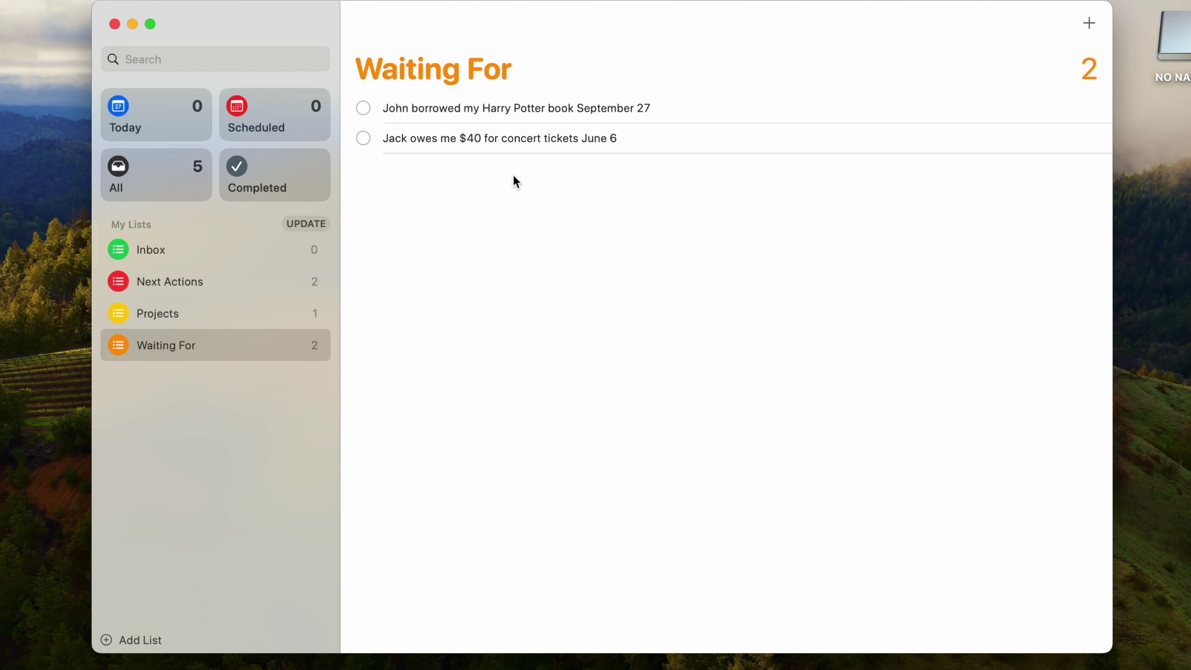
left_click(502, 177)
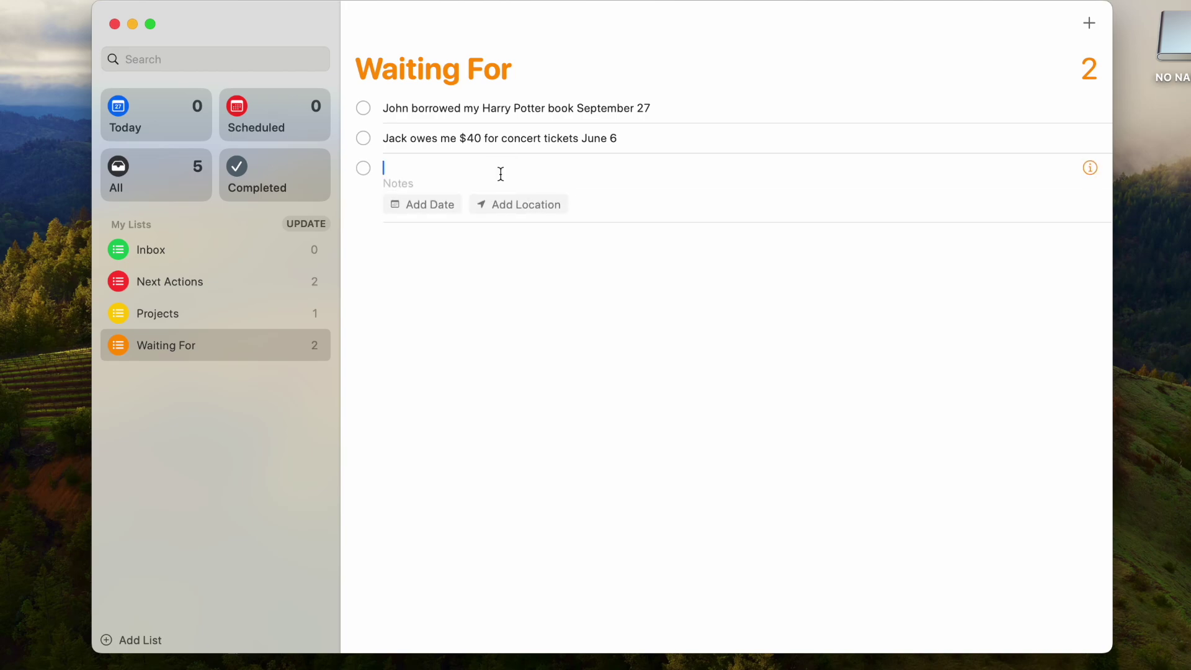
left_click(489, 429)
Create a purple Someday Maybe list below Waiting For, leaving it without reminders.
right_click(152, 392)
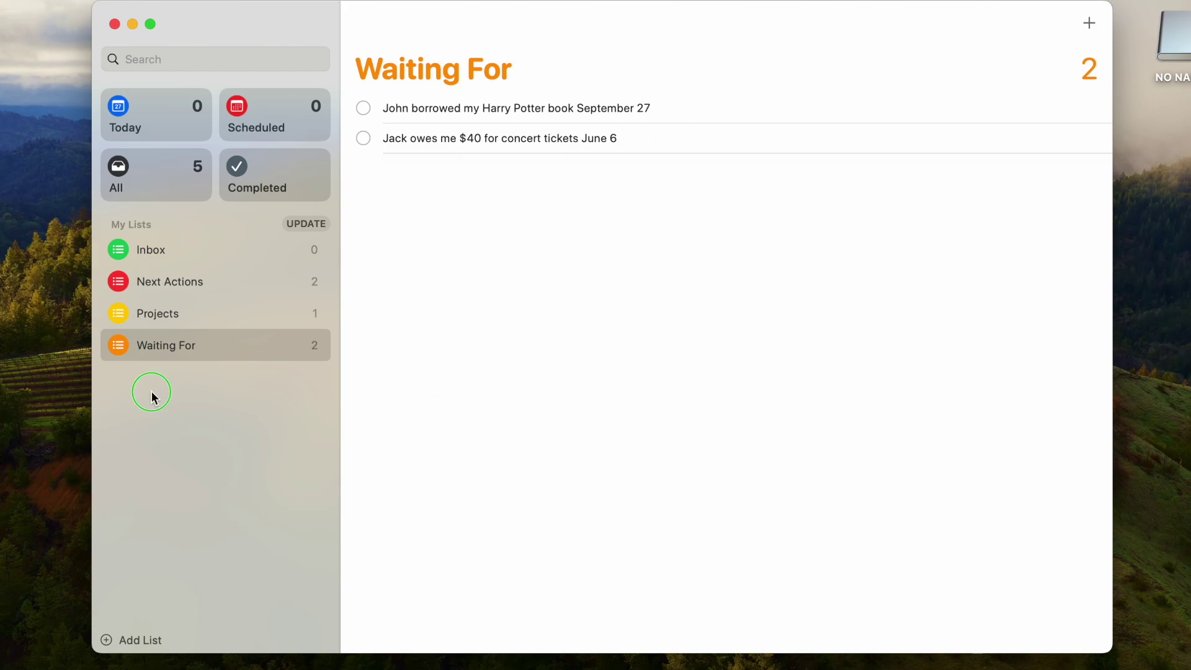
left_click(129, 493)
key("super+z")
left_click(200, 366)
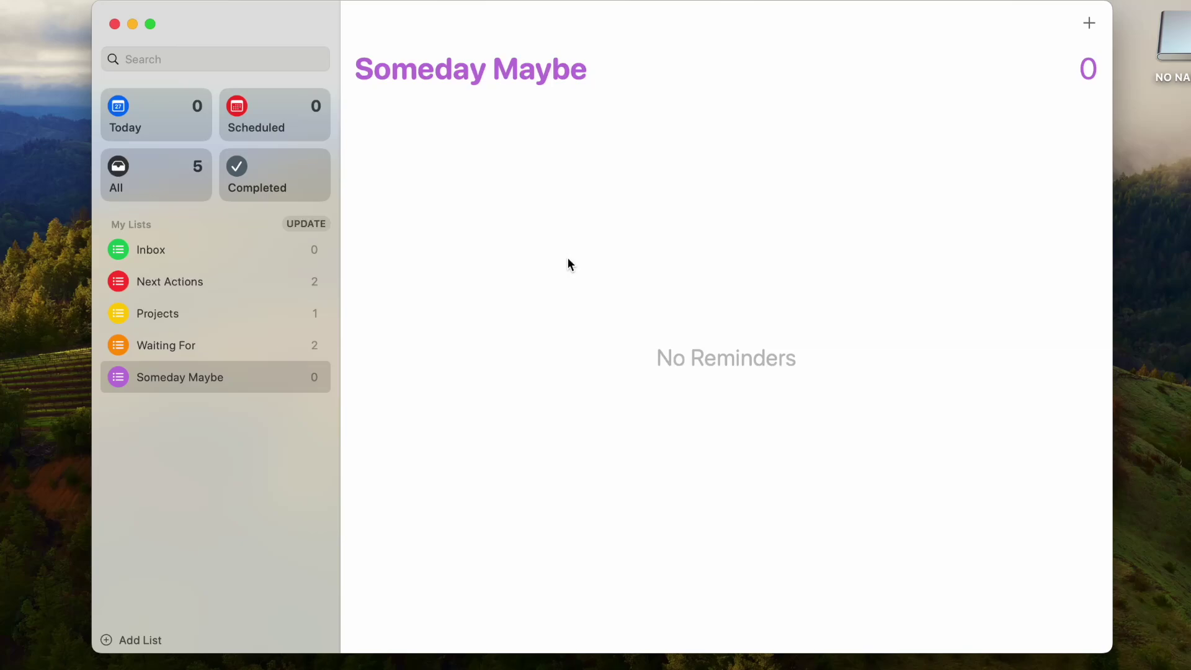
left_click(586, 231)
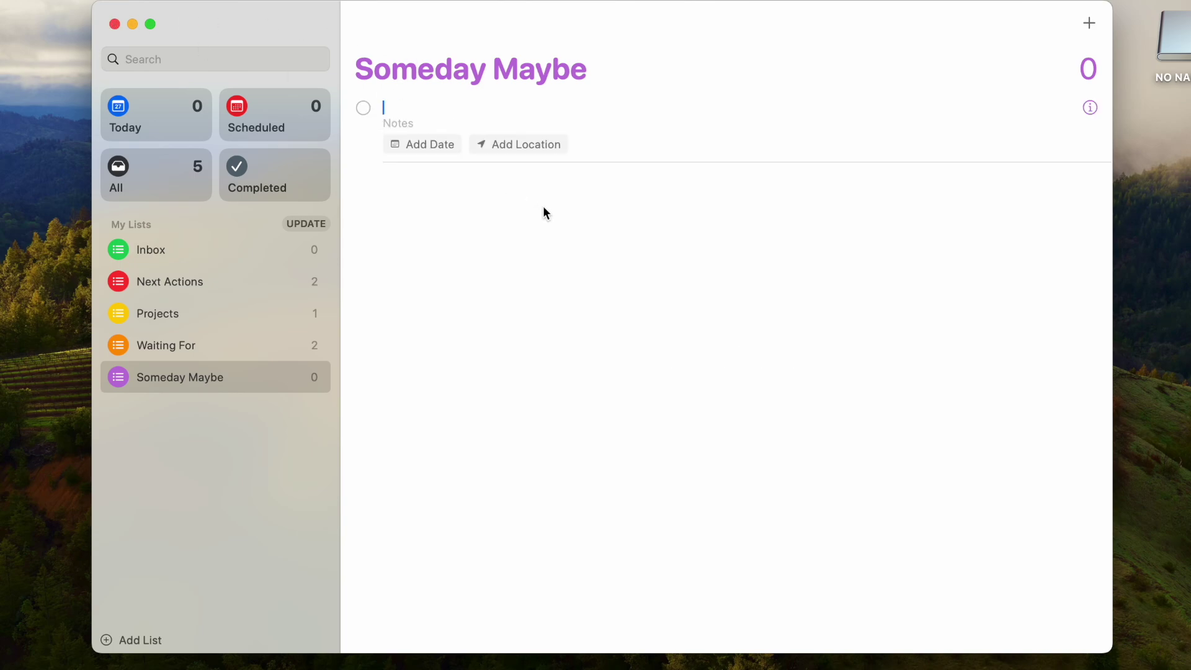
left_click(298, 404)
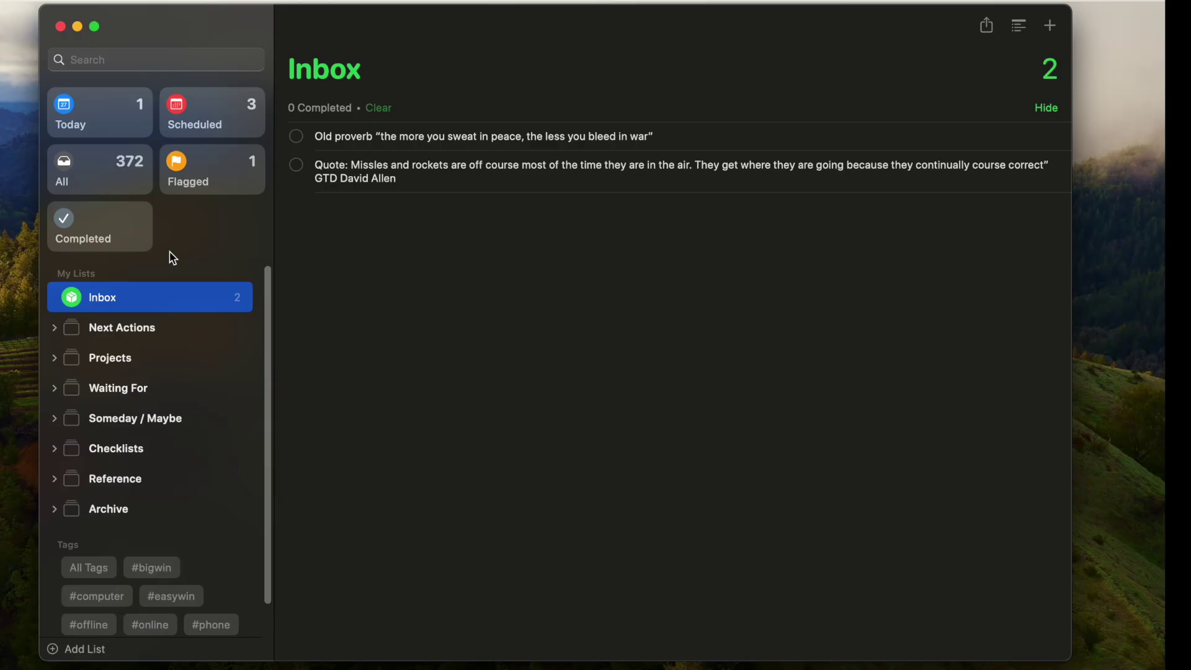
Expand the Next Actions, Projects, Waiting For, Someday / Maybe and Checklists sidebar folders to reveal their lists.
left_click(54, 329)
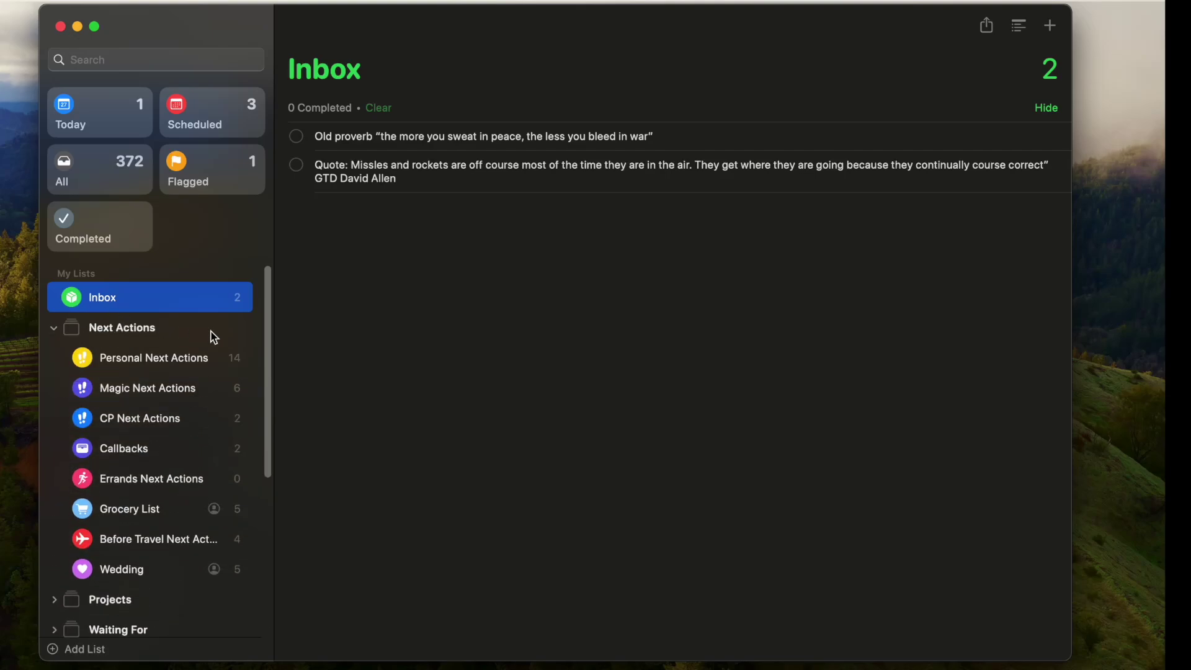
scroll(187, 606, "down", 4)
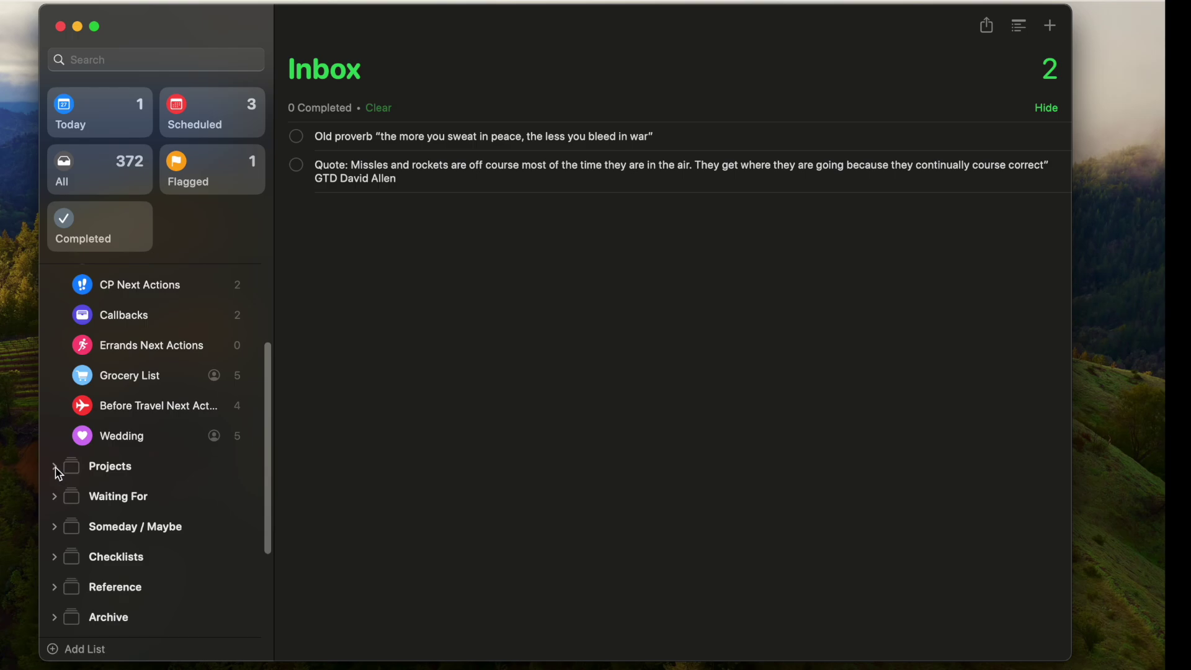
left_click(55, 468)
scroll(154, 486, "down", 4)
left_click(151, 503)
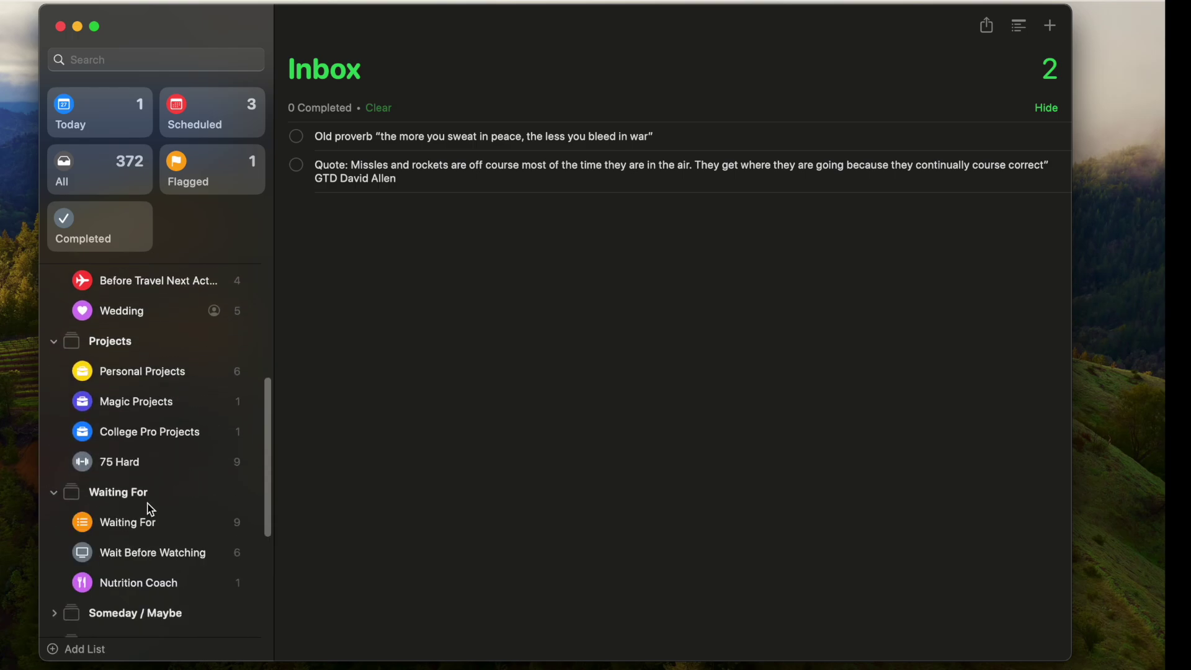
scroll(151, 510, "down", 4)
left_click(53, 383)
scroll(54, 383, "down", 2)
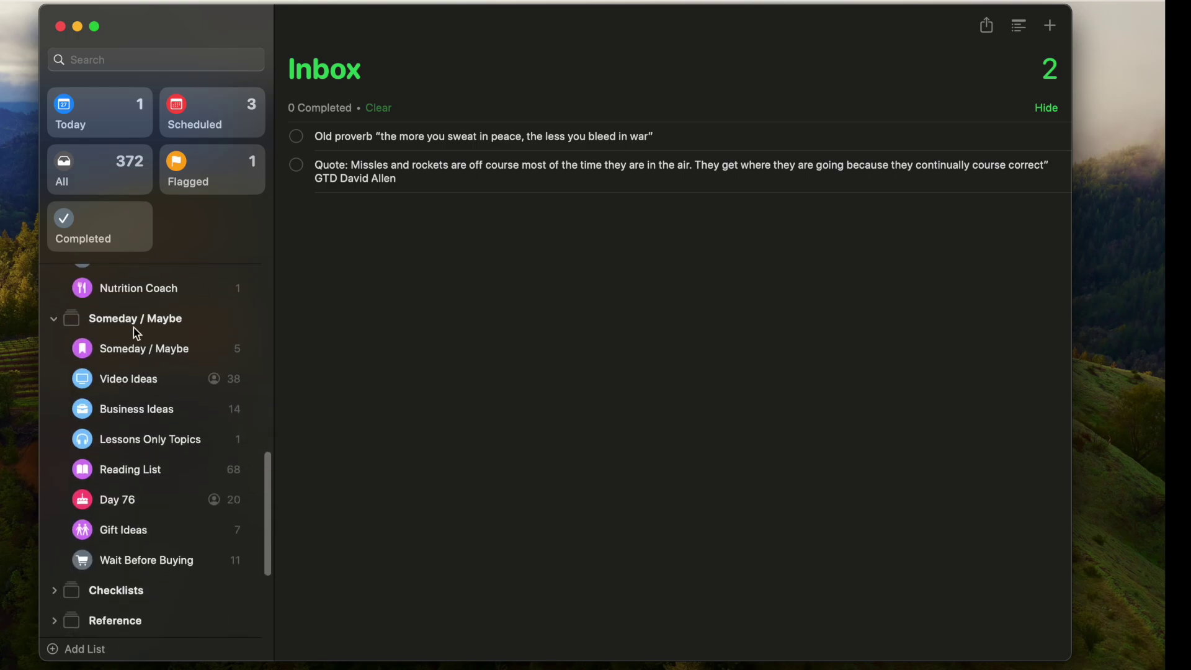
scroll(58, 473, "down", 2)
left_click(54, 473)
scroll(55, 475, "down", 2)
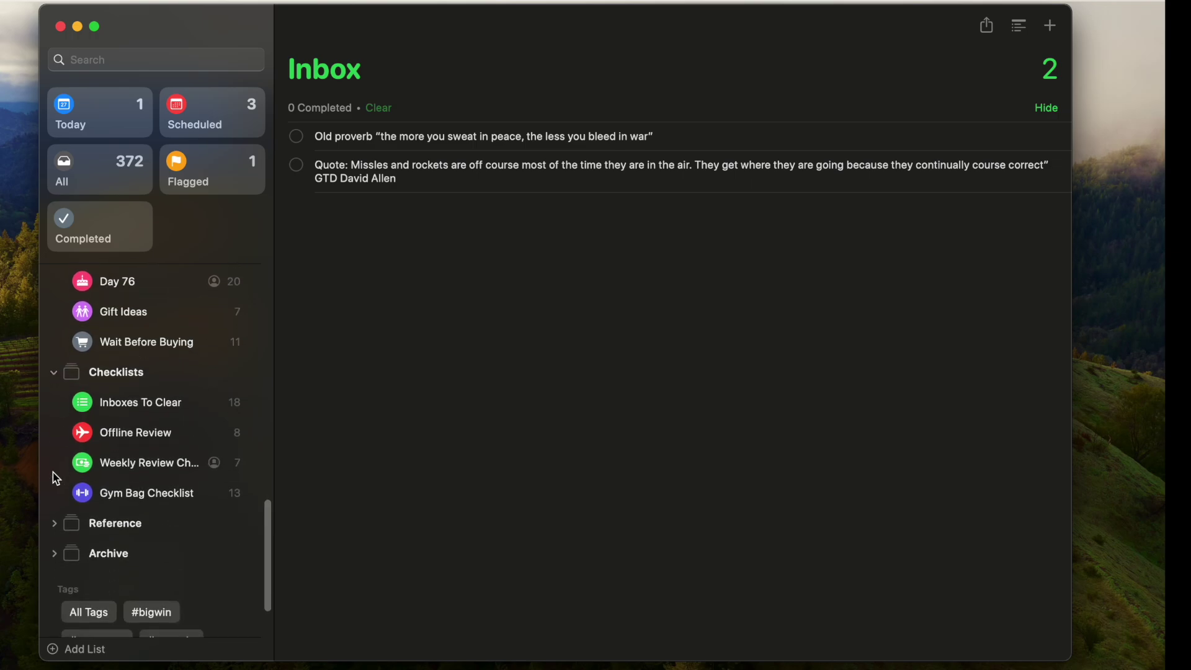
Browse the Inboxes To Clear, Offline Review and Weekly Review checklists, ending on Inboxes To Clear.
left_click(113, 404)
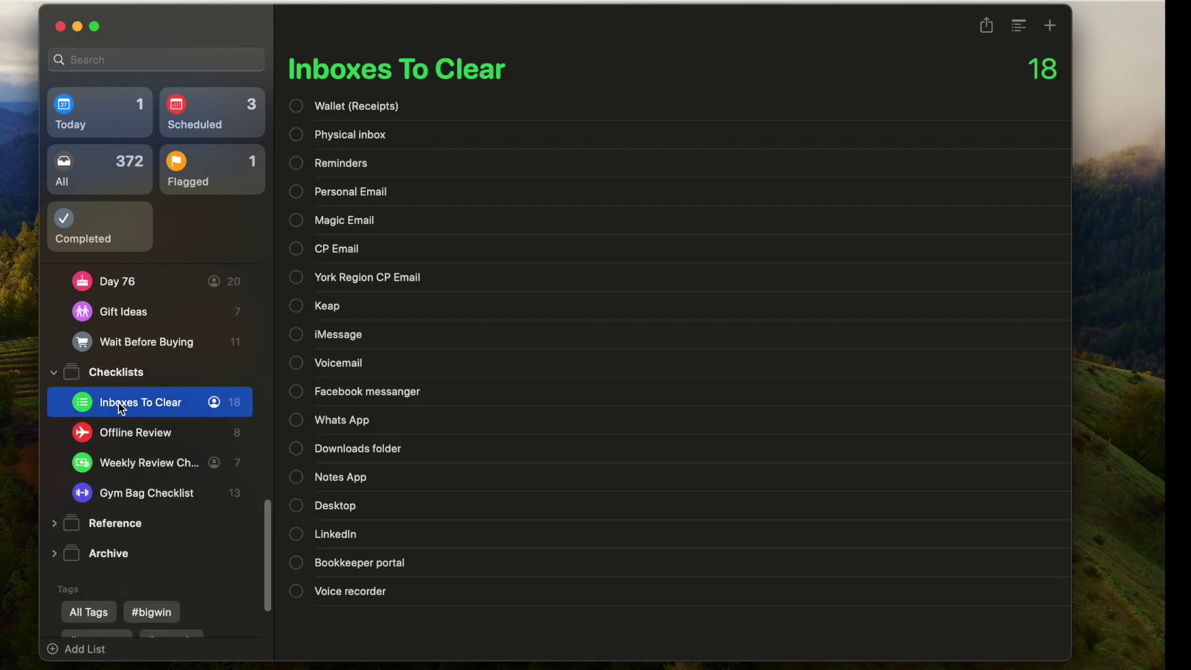
left_click(167, 436)
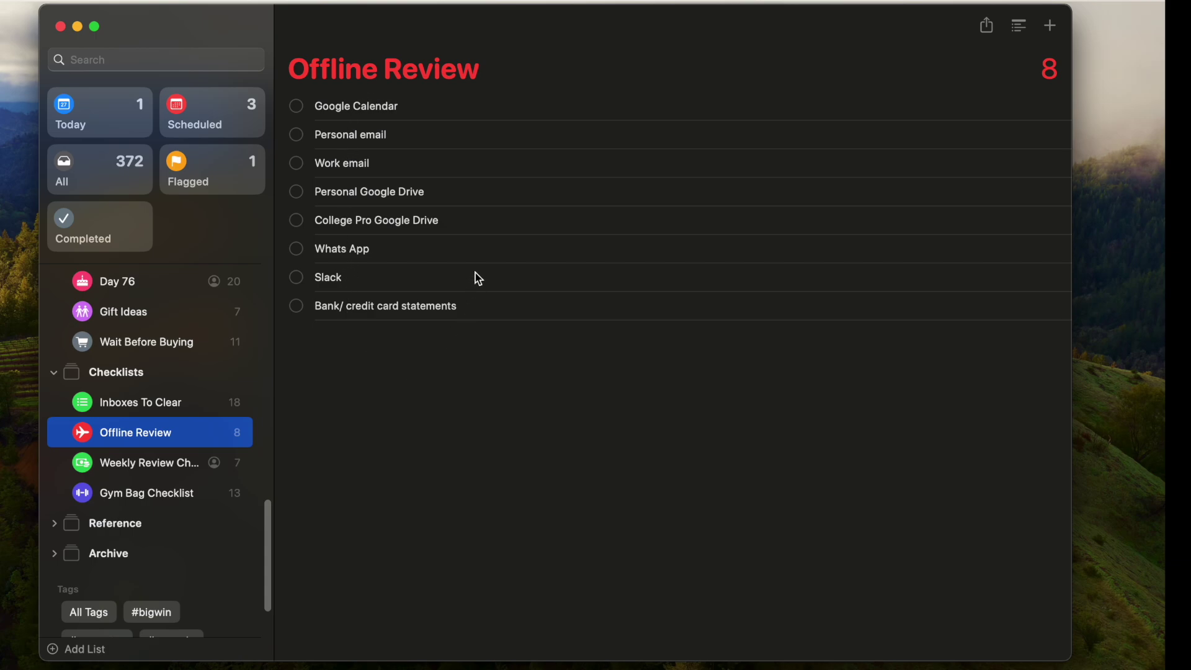
left_click(140, 467)
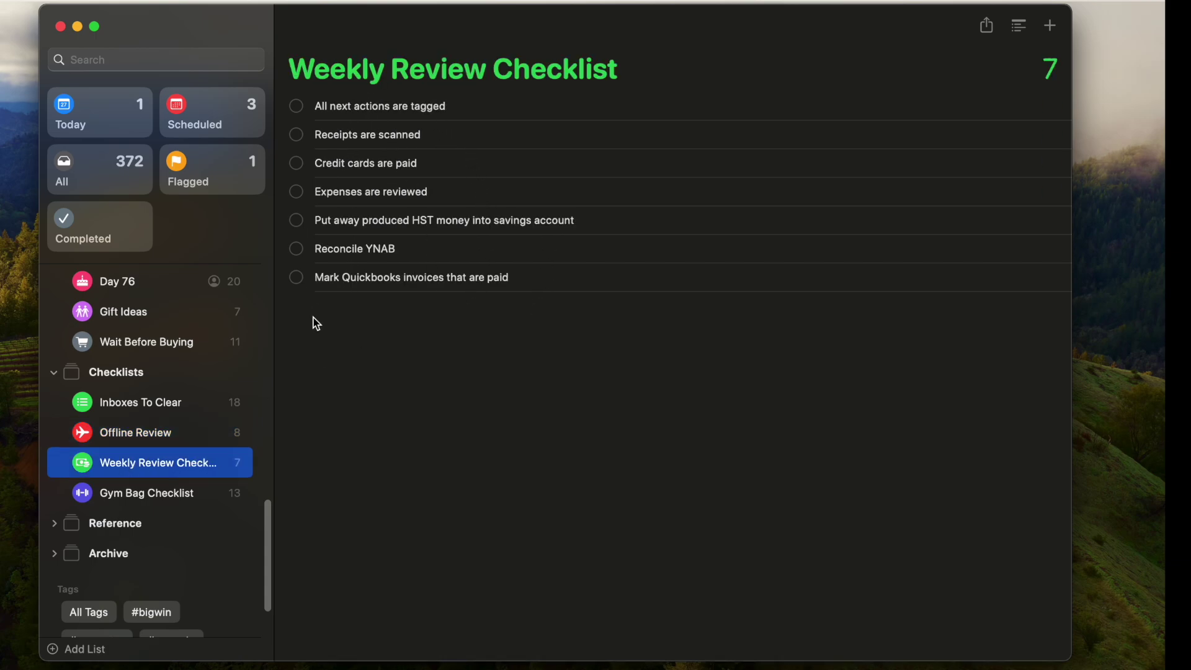
left_click(177, 407)
Expand the Reference folder and look through the sidebar's lists.
left_click(99, 523)
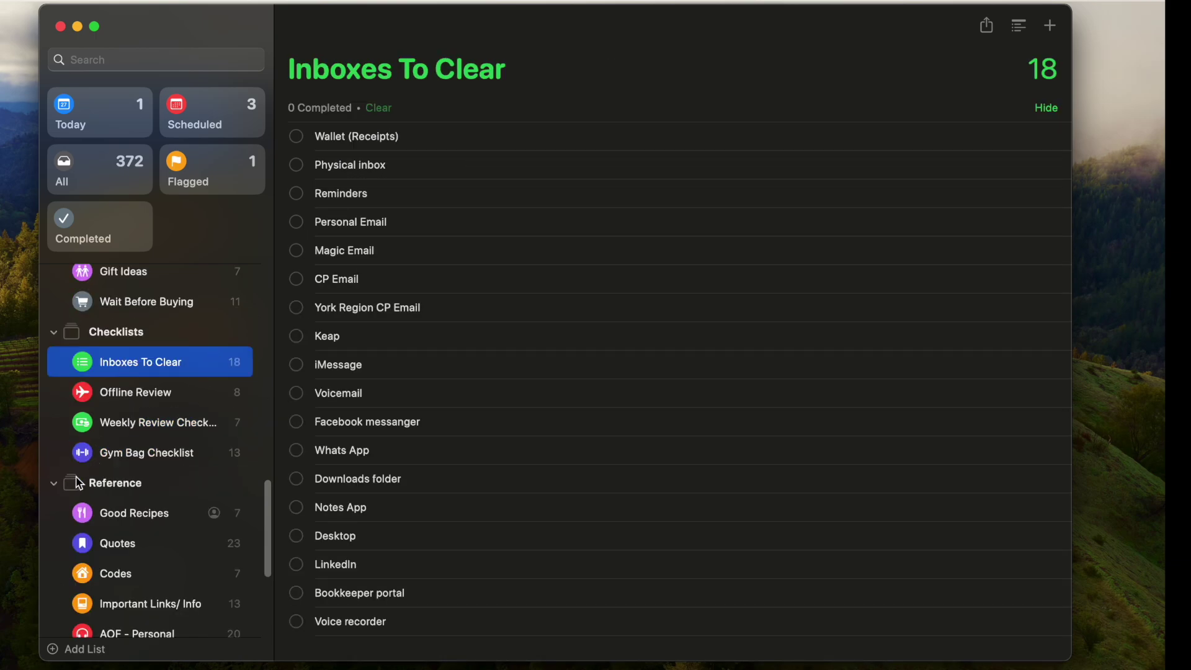
scroll(149, 434, "down", 5)
scroll(159, 613, "up", 15)
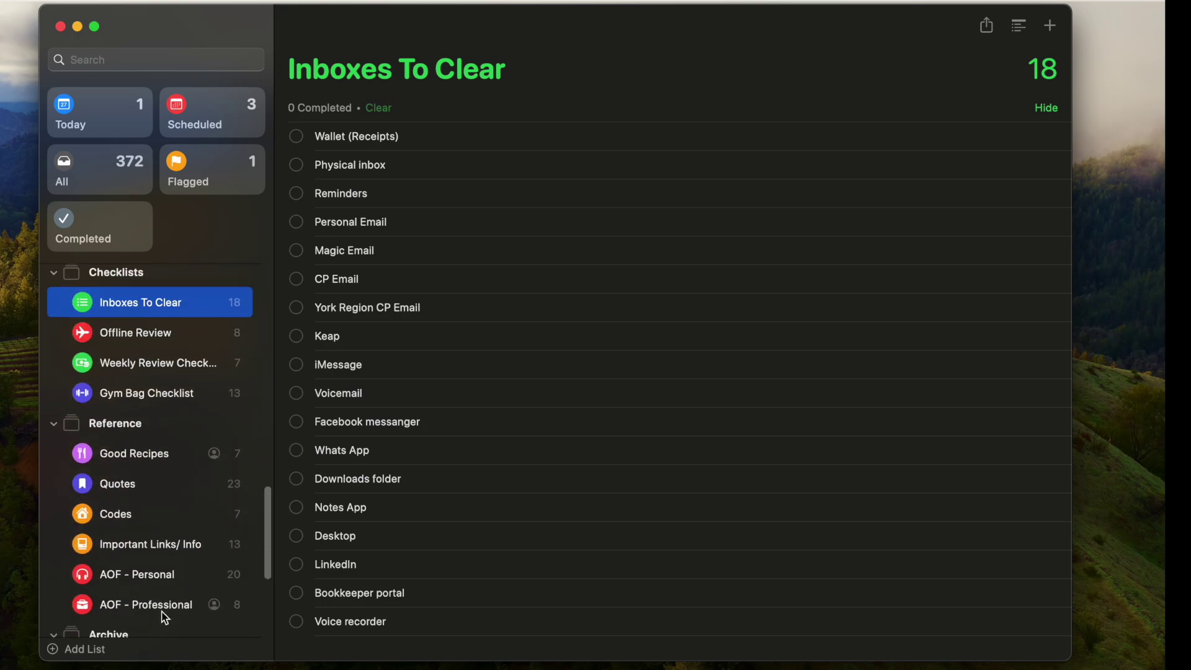
scroll(164, 618, "up", 5)
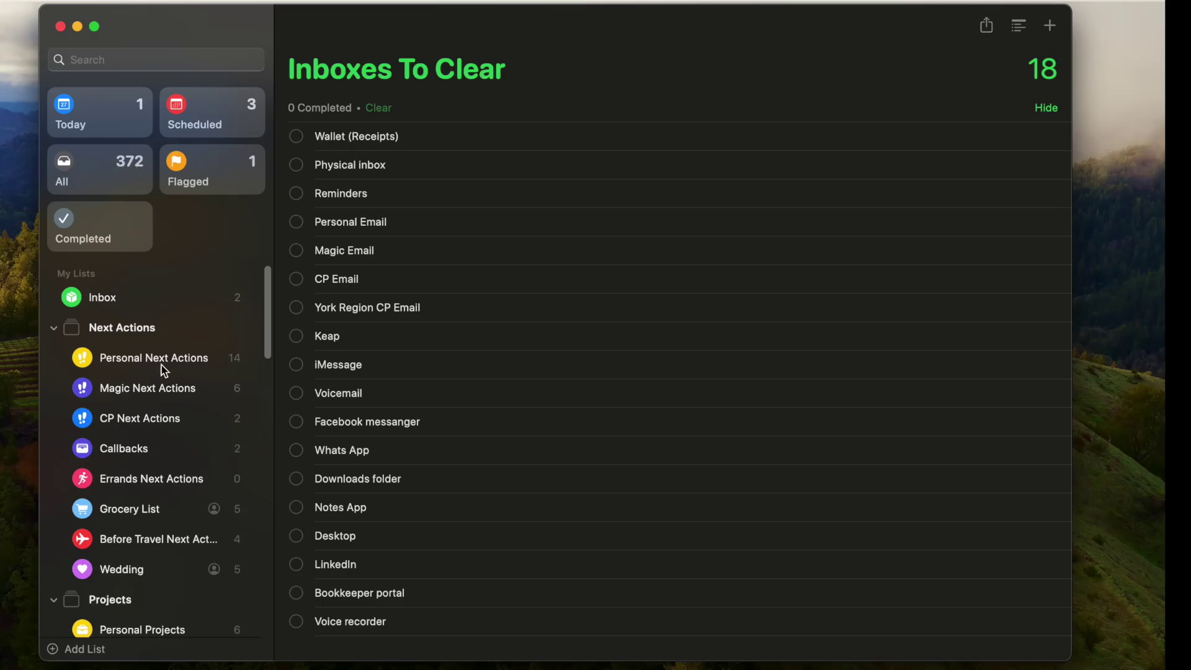
scroll(174, 390, "down", 5)
scroll(173, 390, "down", 10)
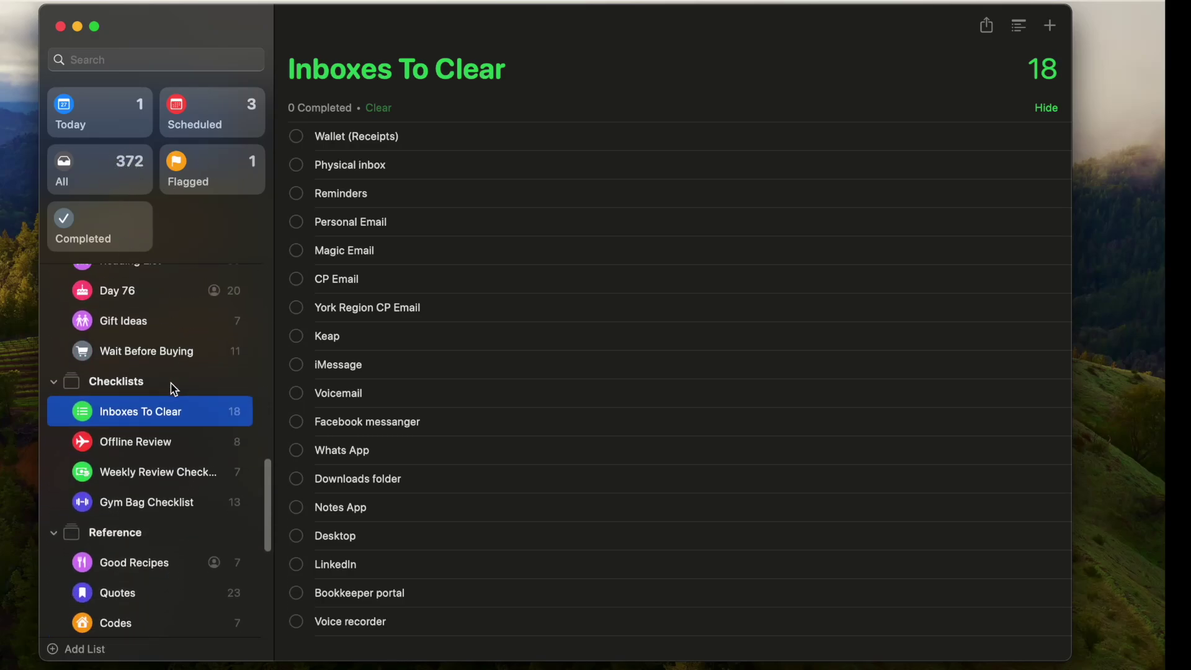
scroll(174, 390, "up", 9)
scroll(175, 389, "up", 5)
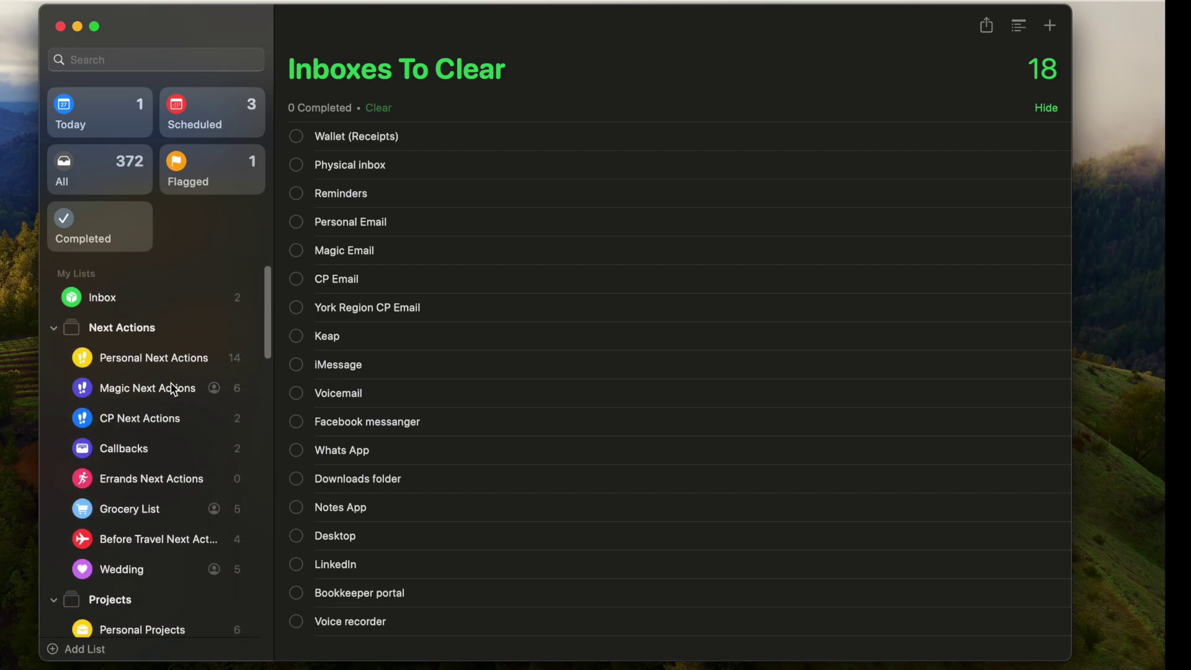